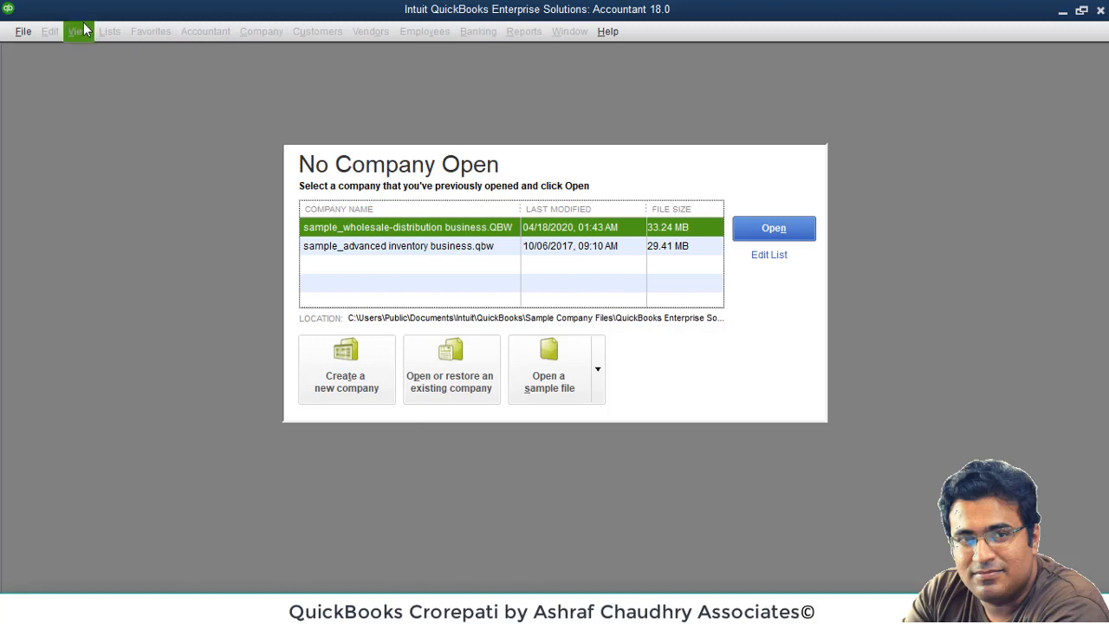
# - End the Quickbooks Web Connector task in Task Manager and close Task Manager
pyautogui.rightClick(763, 607)
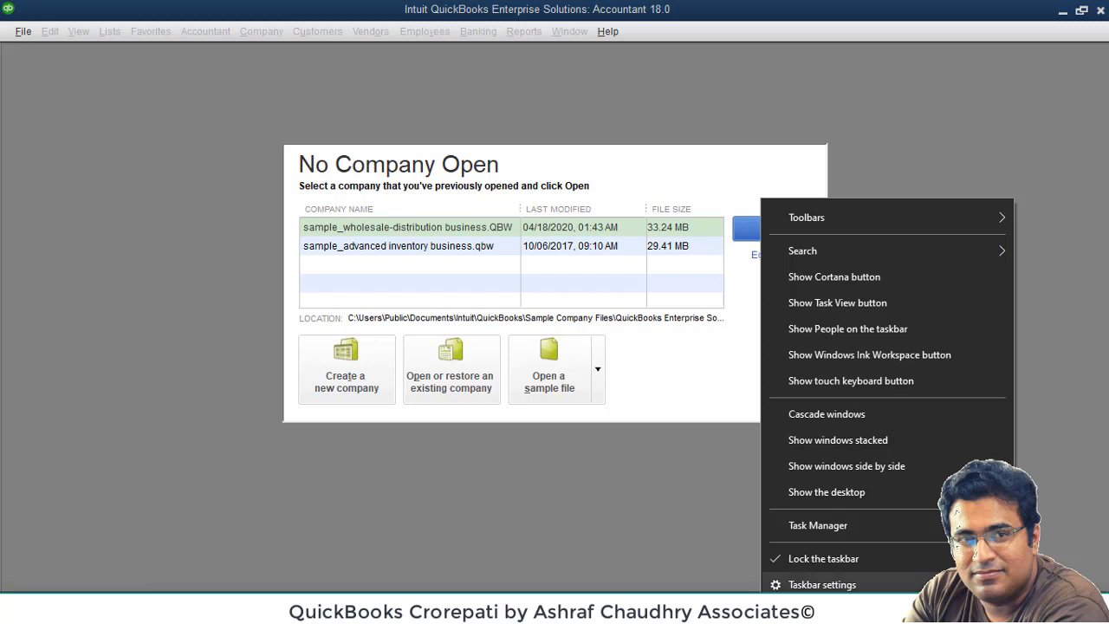
pyautogui.click(816, 530)
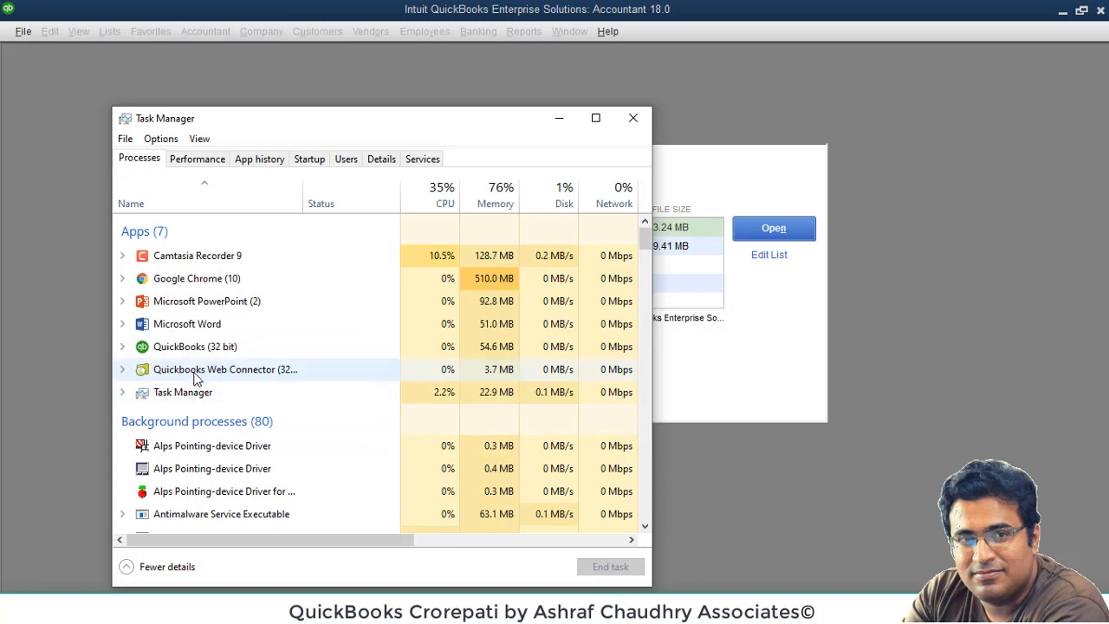
pyautogui.click(197, 375)
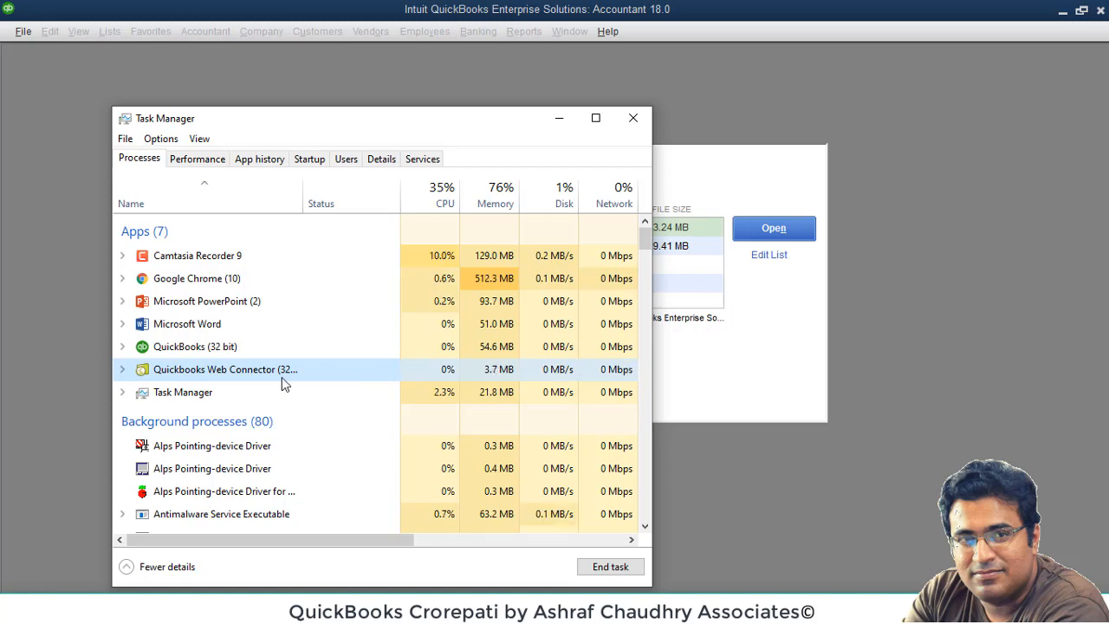
pyautogui.rightClick(235, 379)
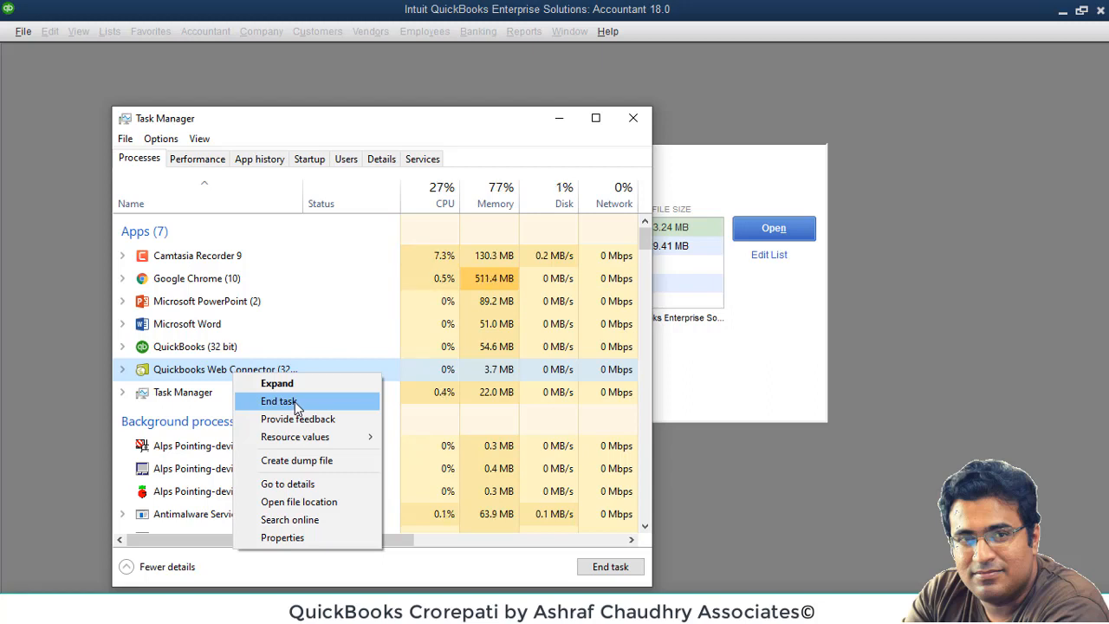
pyautogui.click(295, 401)
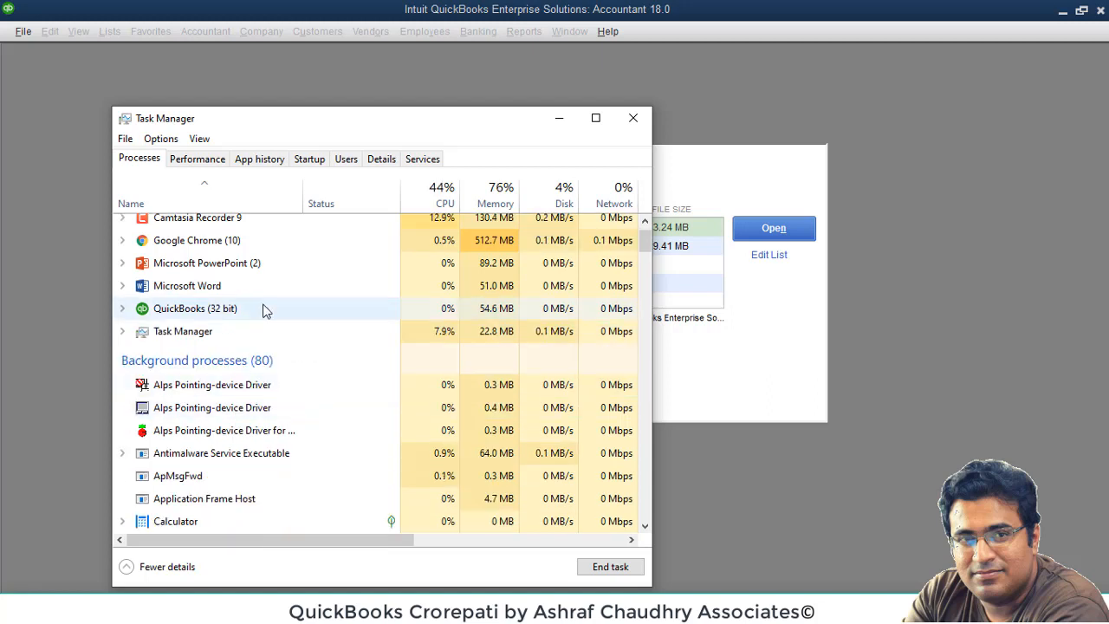
pyautogui.click(633, 120)
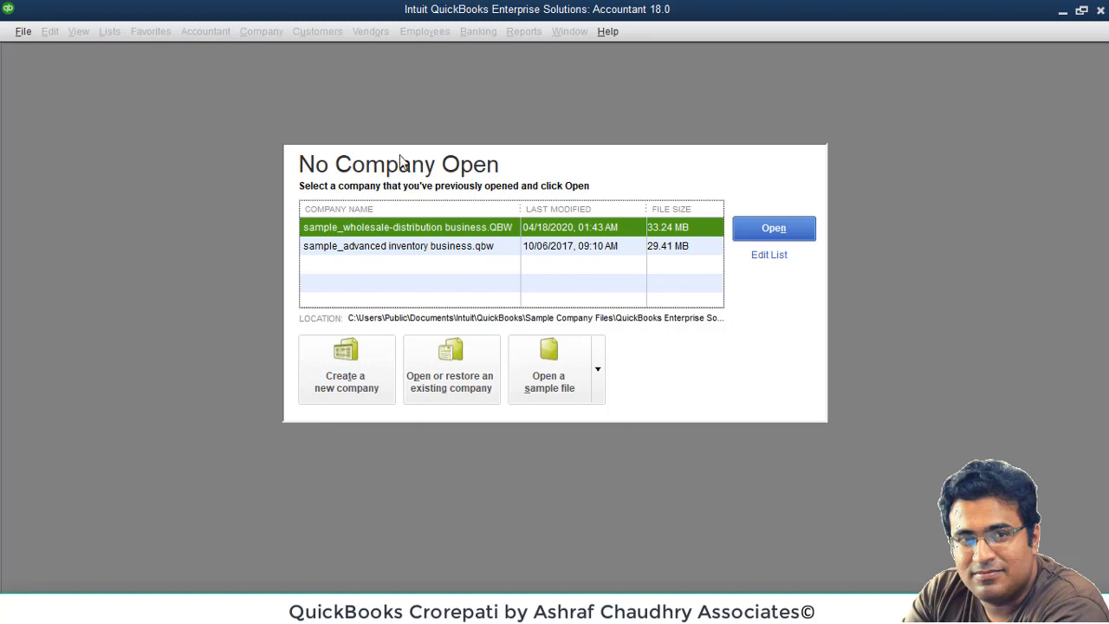
# - Start creating a new company file using the Detailed Start setup
pyautogui.click(29, 34)
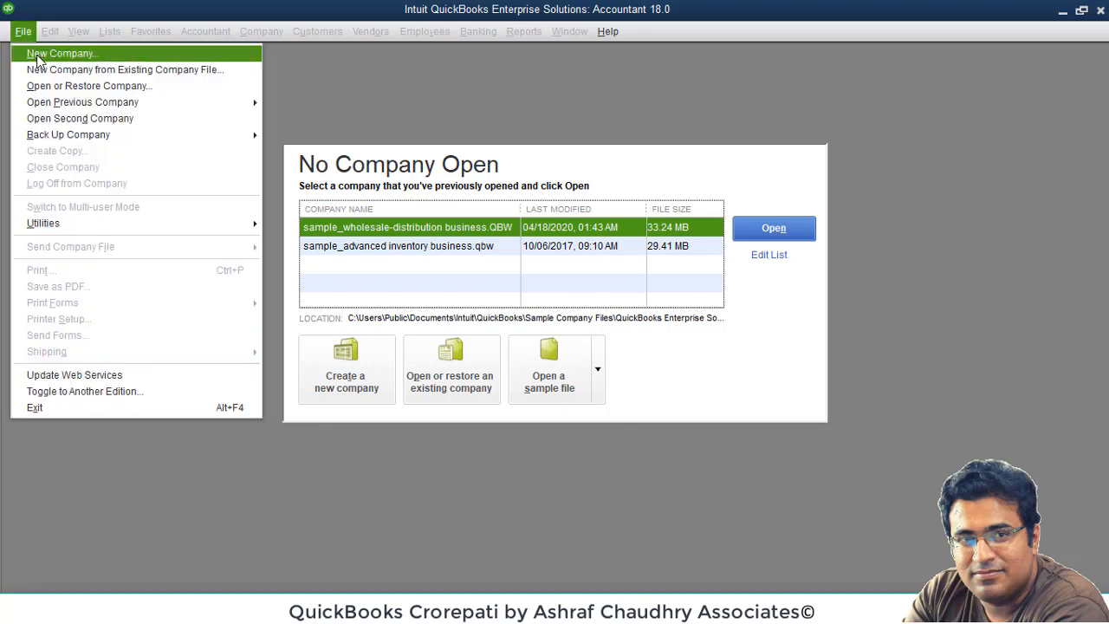
pyautogui.click(304, 69)
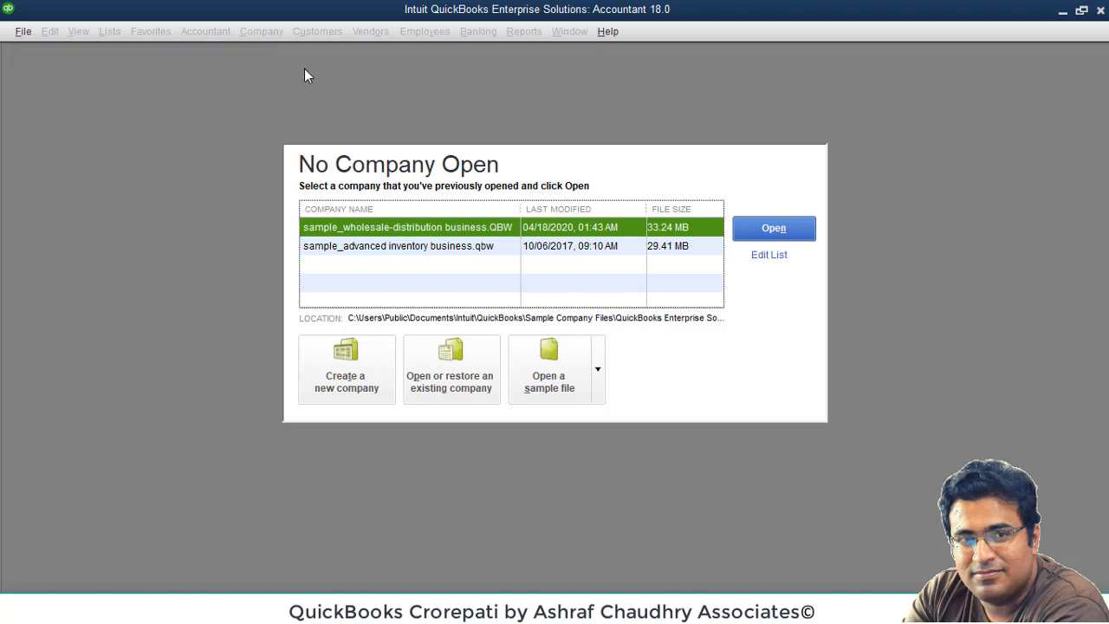
pyautogui.click(374, 380)
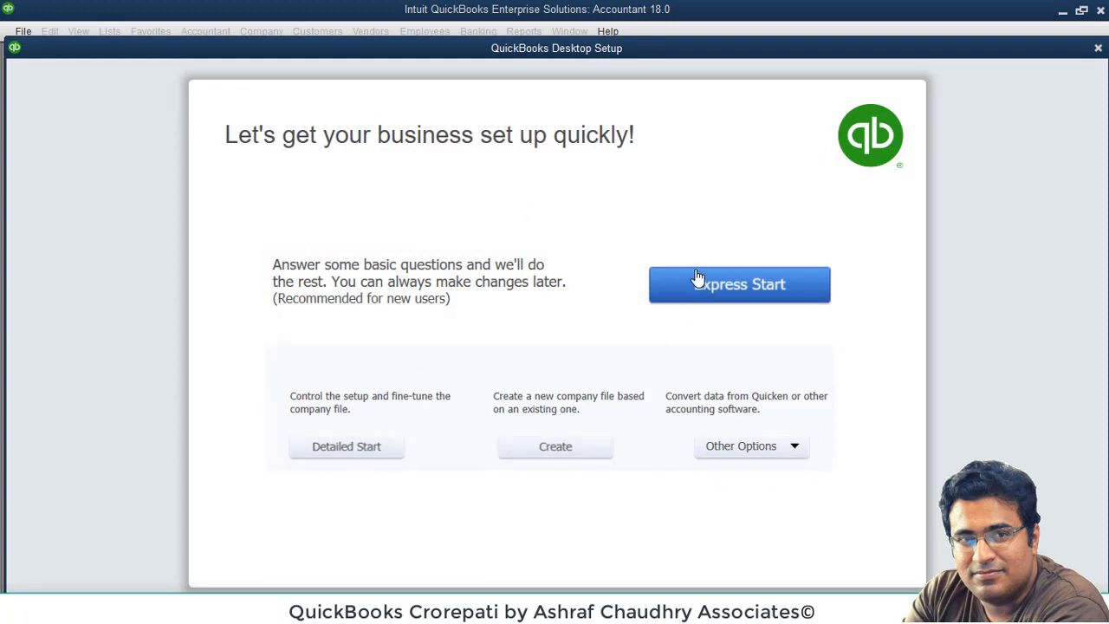
pyautogui.click(363, 454)
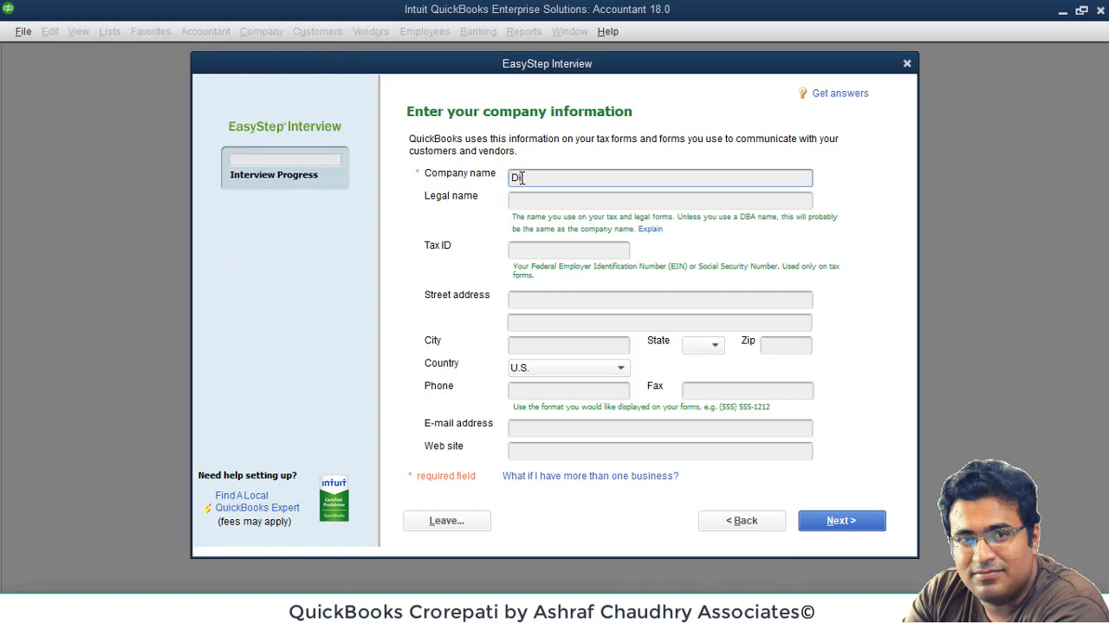
# - Enter the company name Digital Ctp house and fill in the company's street address and city
pyautogui.write('igital Ctp house')
pyautogui.click(536, 200)
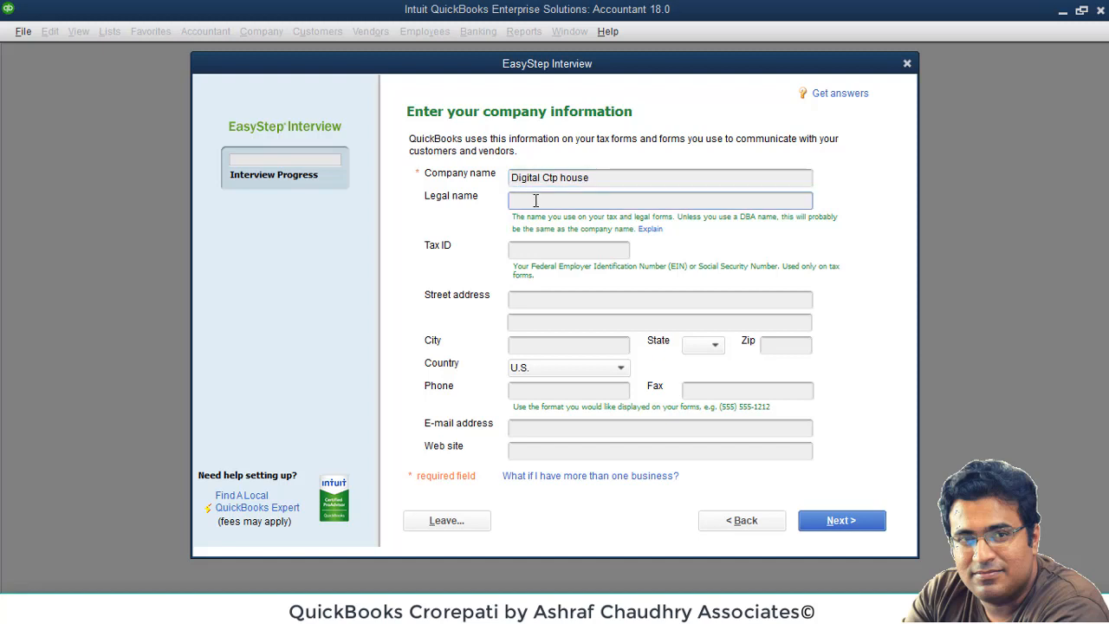
pyautogui.click(553, 245)
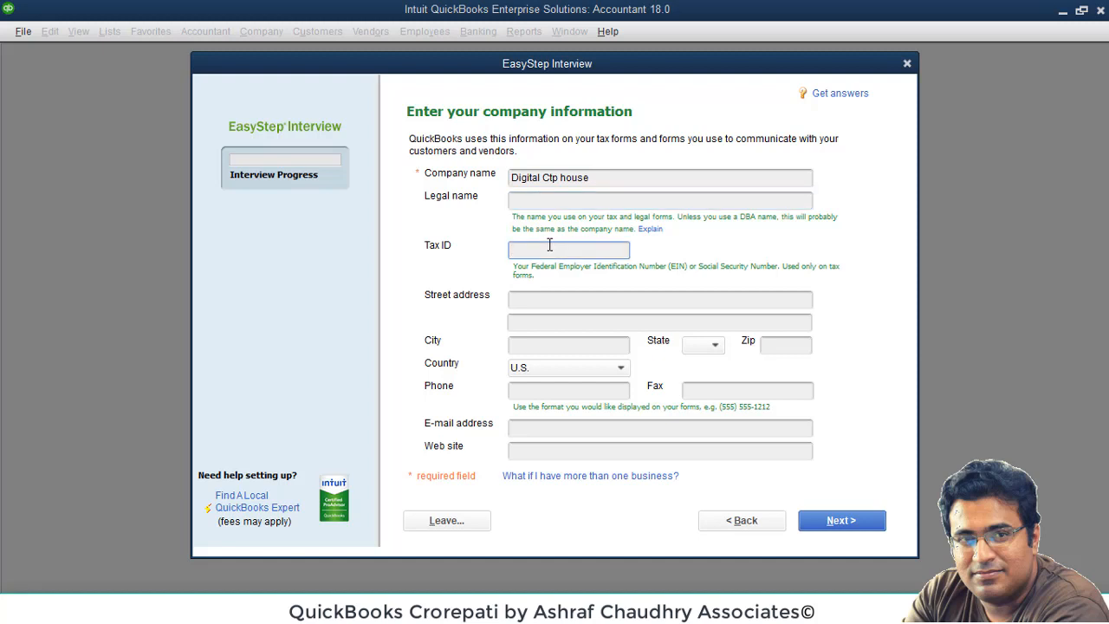
pyautogui.click(550, 295)
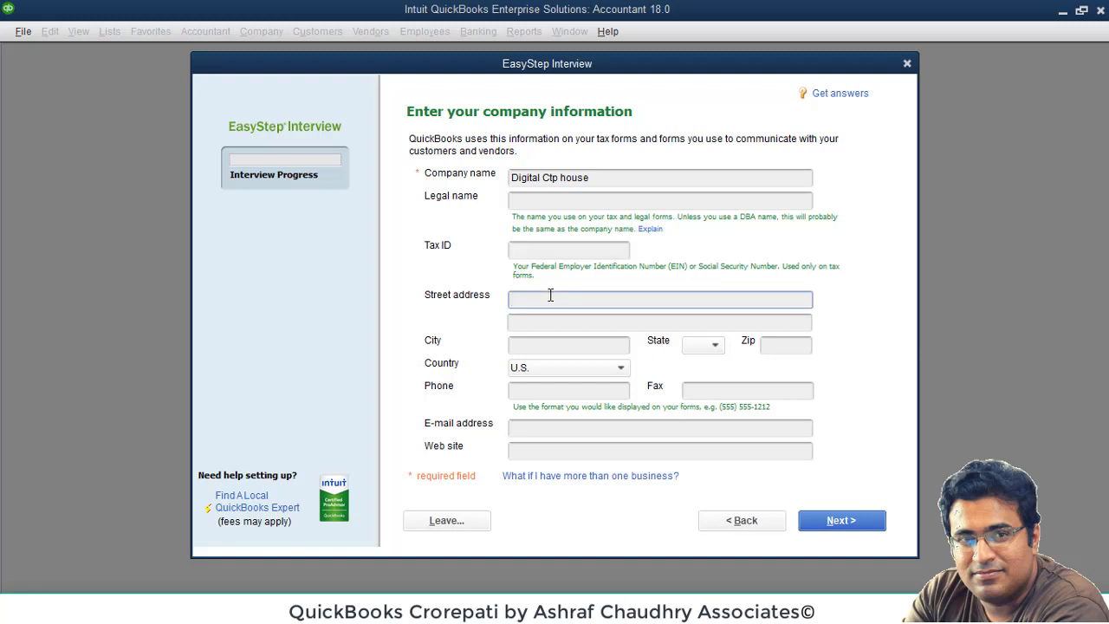
pyautogui.write('ISLAMABAD')
pyautogui.moveTo(569, 299); pyautogui.dragTo(468, 295)
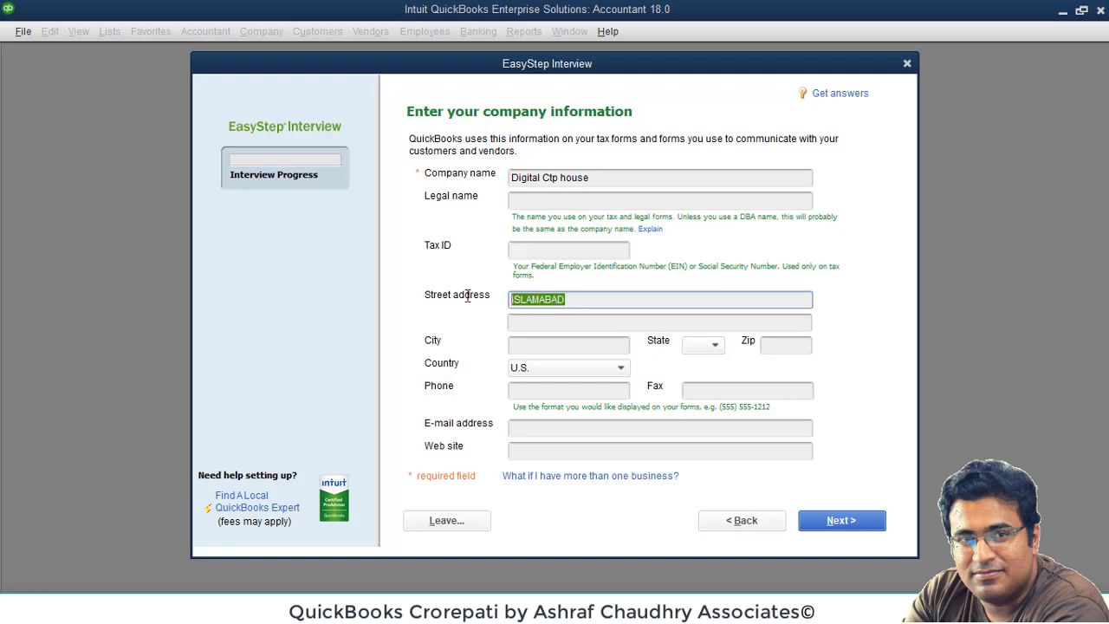
pyautogui.click(545, 344)
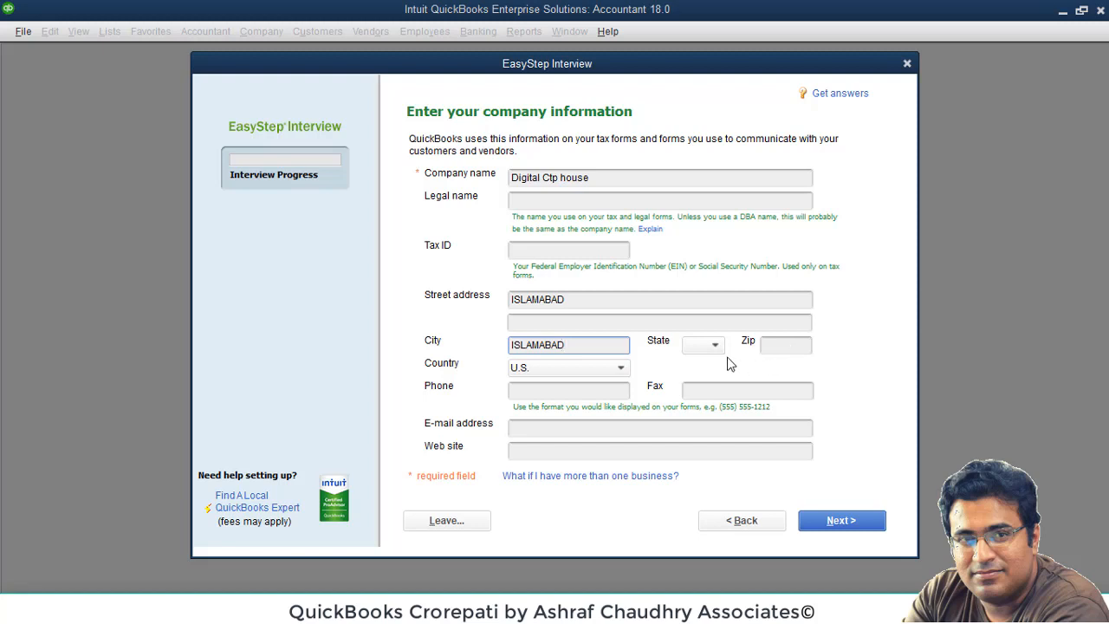
# - Set the country to Other, leave the phone, fax, e-mail and web site blank, and continue to the industry selection
pyautogui.click(607, 367)
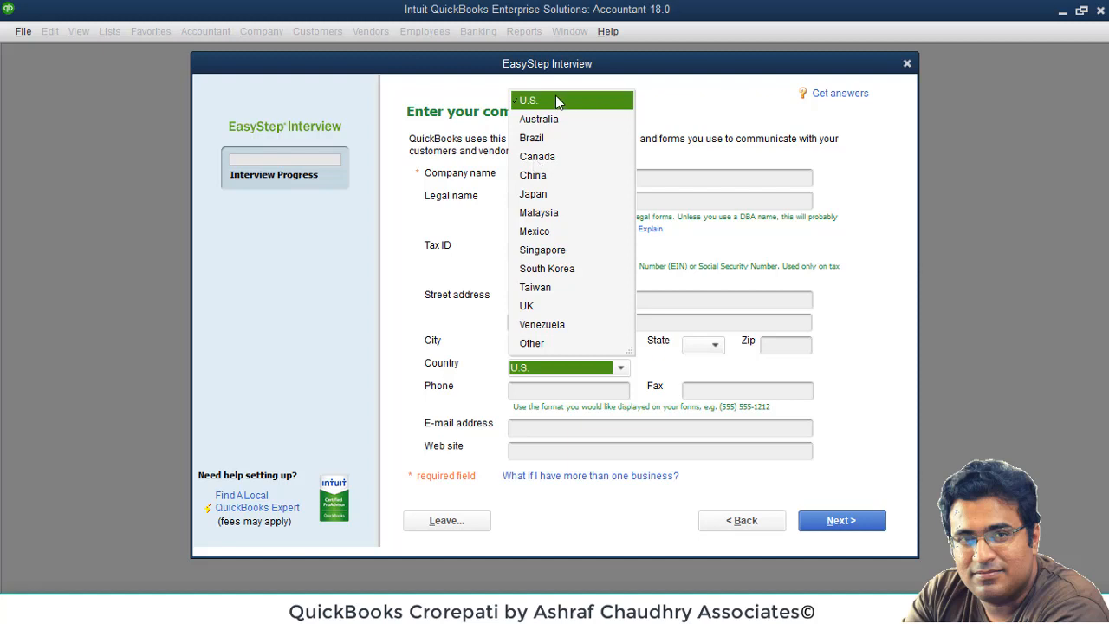
pyautogui.click(532, 343)
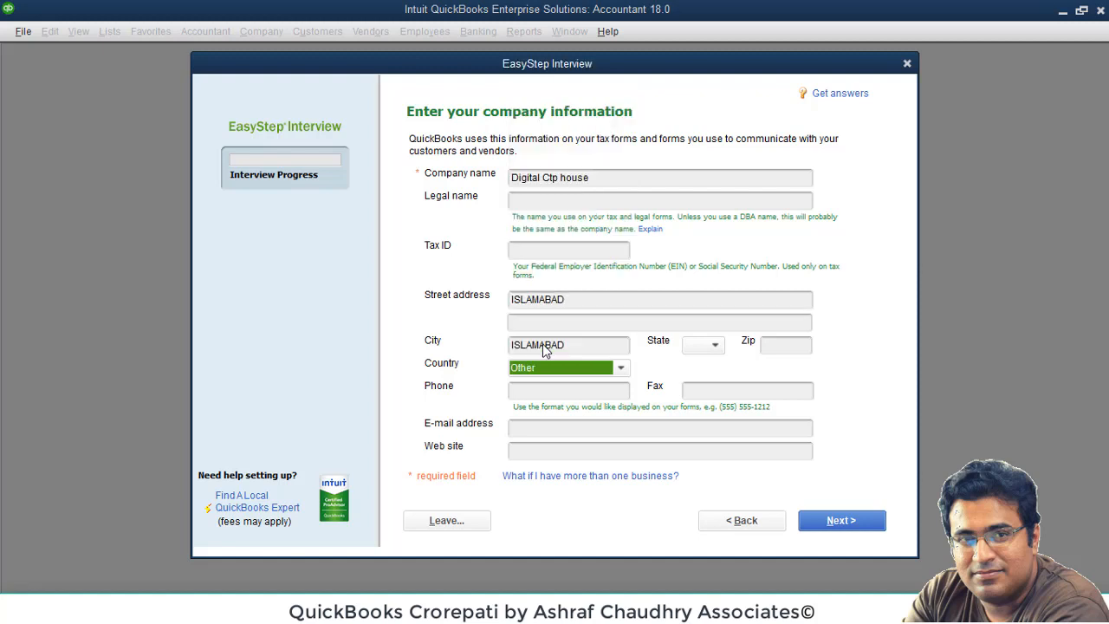
pyautogui.click(577, 391)
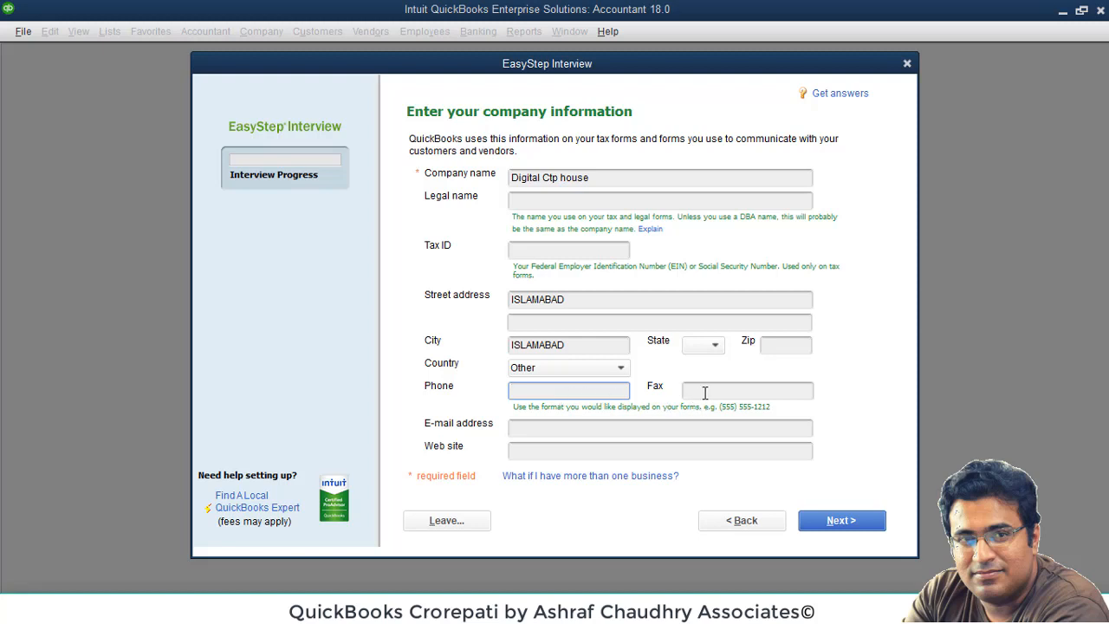
pyautogui.click(614, 432)
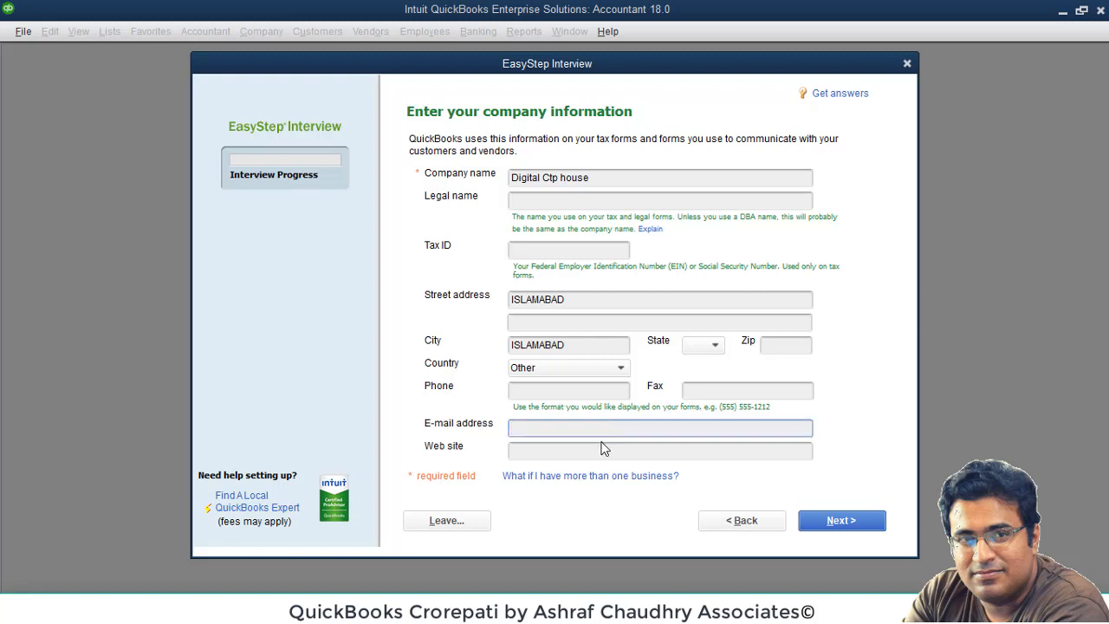
pyautogui.click(602, 449)
pyautogui.click(599, 428)
pyautogui.click(585, 391)
pyautogui.click(735, 394)
pyautogui.click(658, 426)
pyautogui.click(656, 449)
pyautogui.click(838, 520)
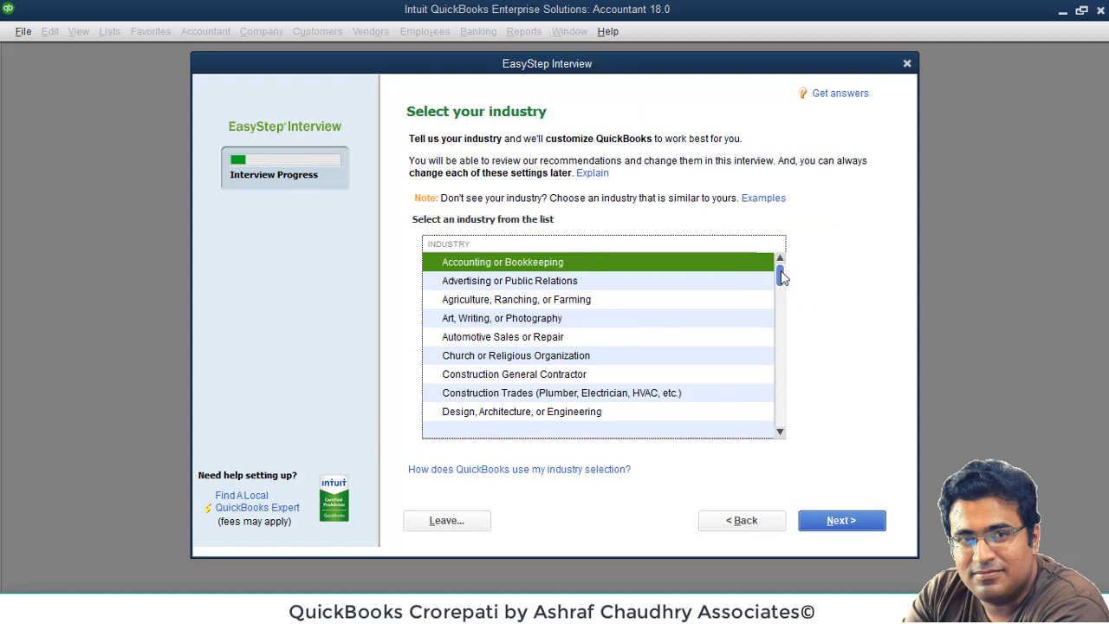
# - Choose General Product-based Business as the industry and continue to the company organization question
pyautogui.moveTo(780, 276); pyautogui.dragTo(798, 424)
pyautogui.moveTo(782, 278); pyautogui.dragTo(768, 415)
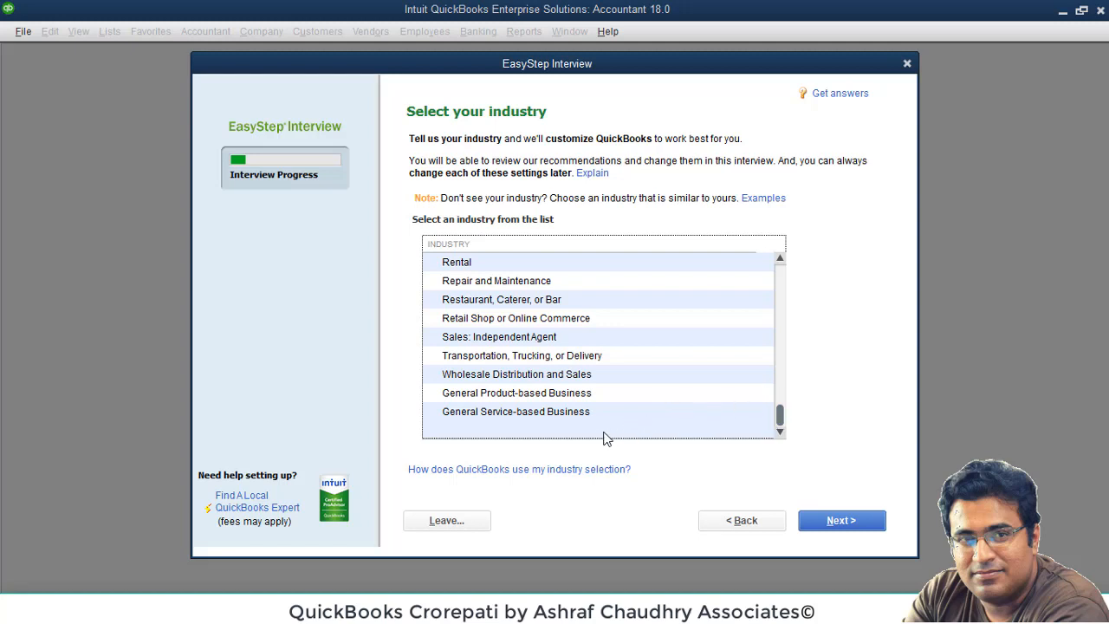
pyautogui.click(544, 396)
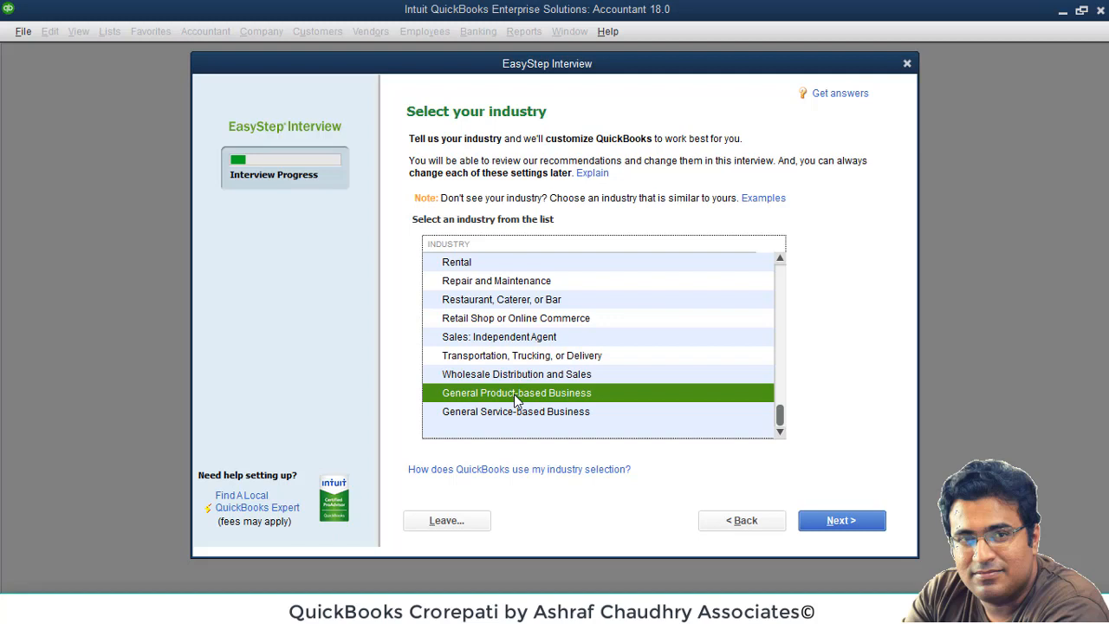
pyautogui.click(832, 520)
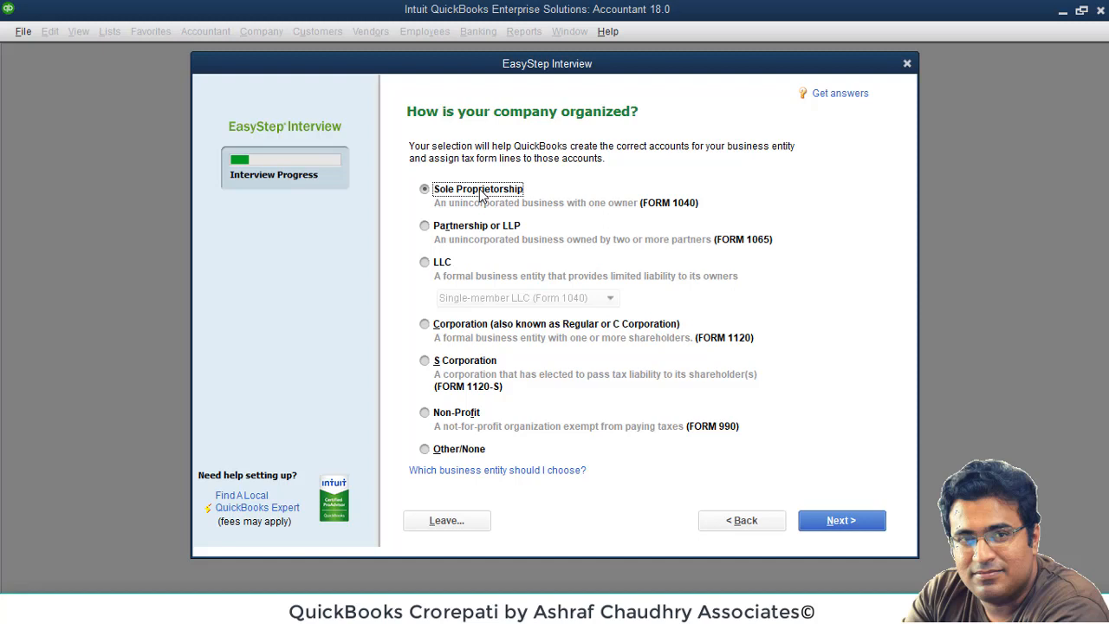
# - Try the Partnership or LLP, LLC, Corporation and S Corporation entity types and check the LLC member options
pyautogui.click(466, 231)
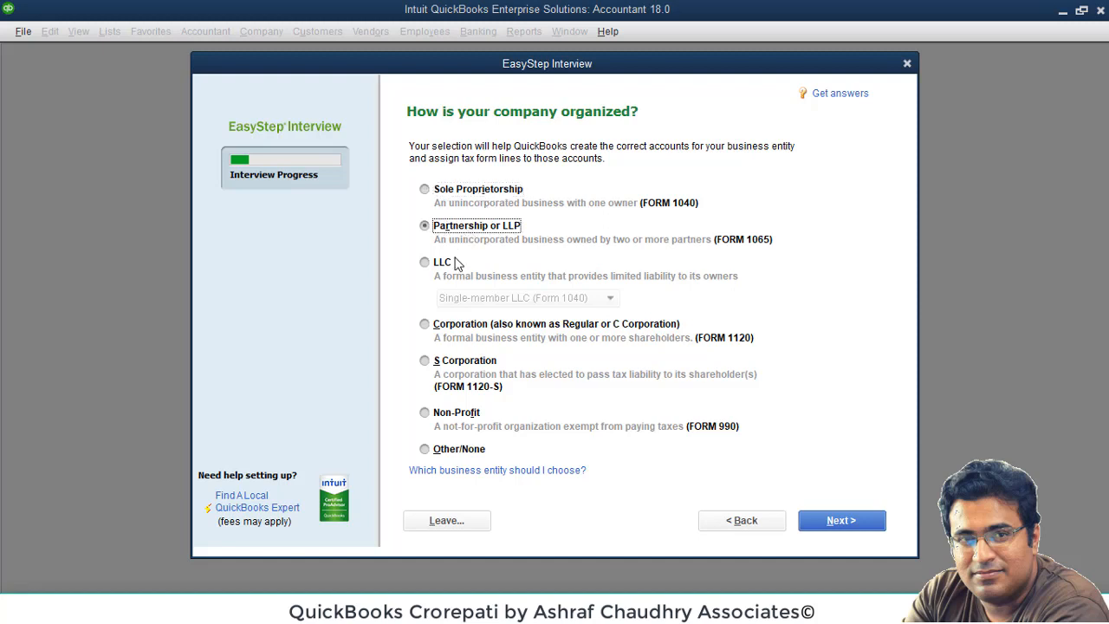
pyautogui.click(451, 264)
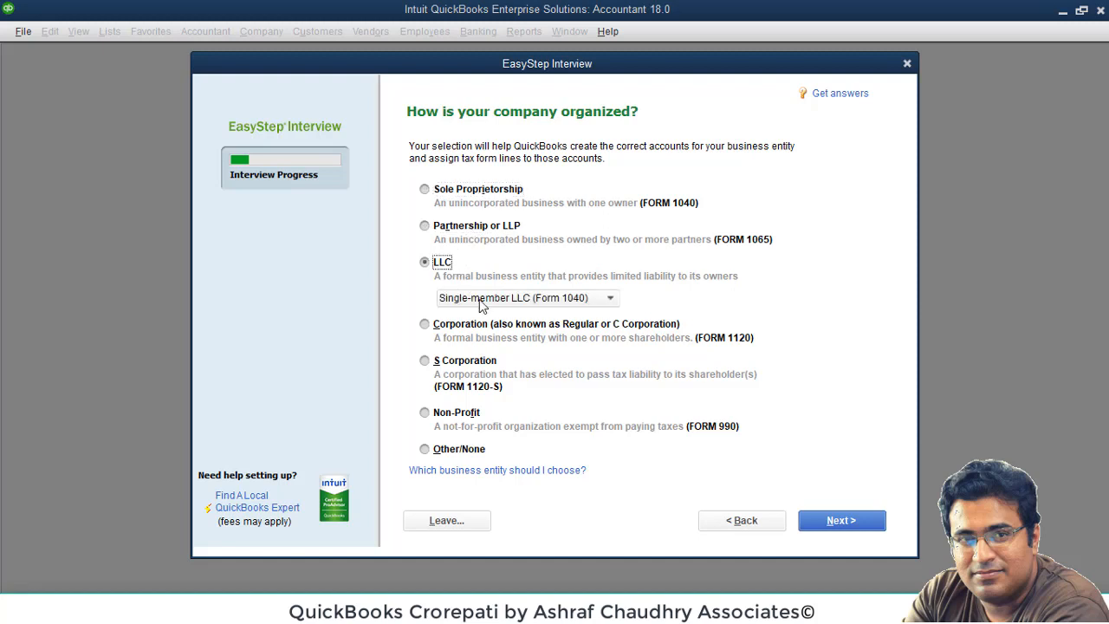
pyautogui.click(480, 299)
pyautogui.click(480, 298)
pyautogui.click(439, 268)
pyautogui.click(436, 328)
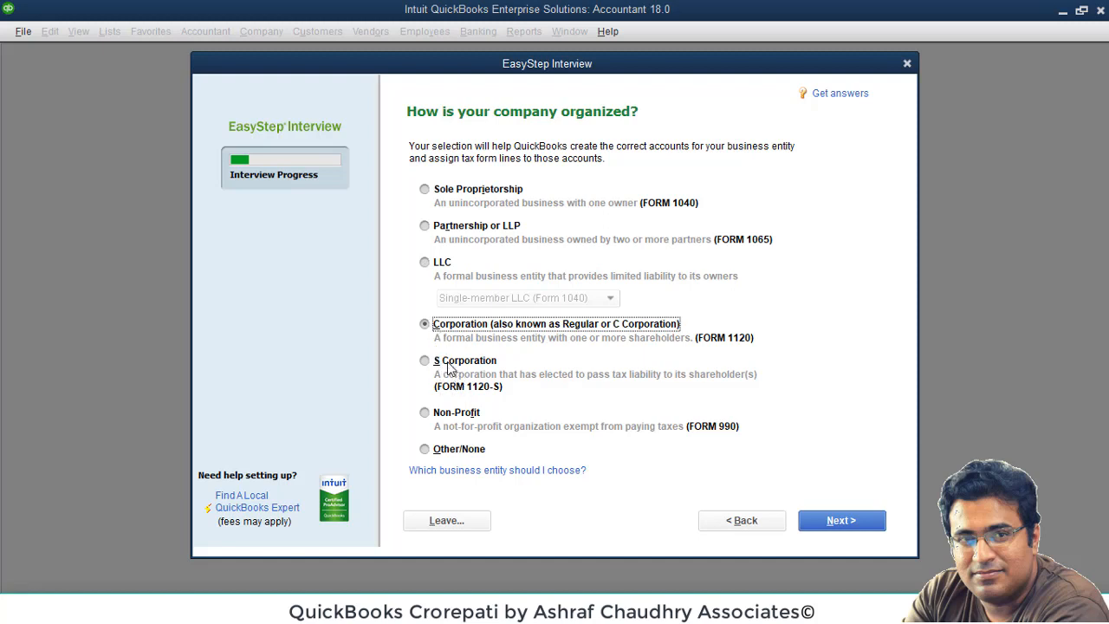
pyautogui.click(449, 363)
pyautogui.click(444, 333)
pyautogui.click(446, 265)
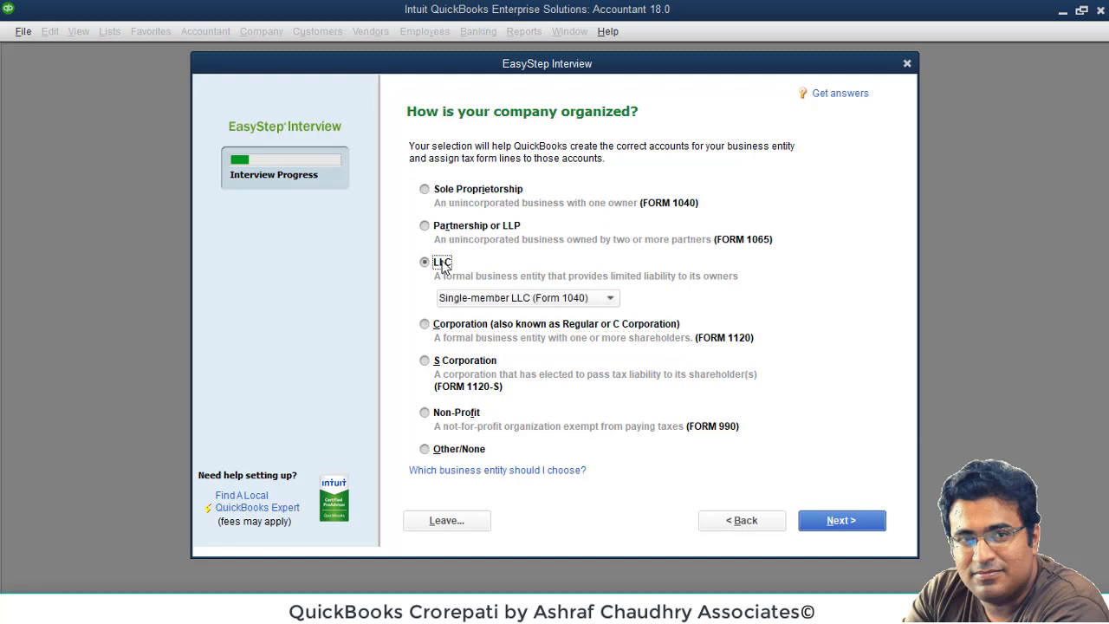
pyautogui.click(466, 300)
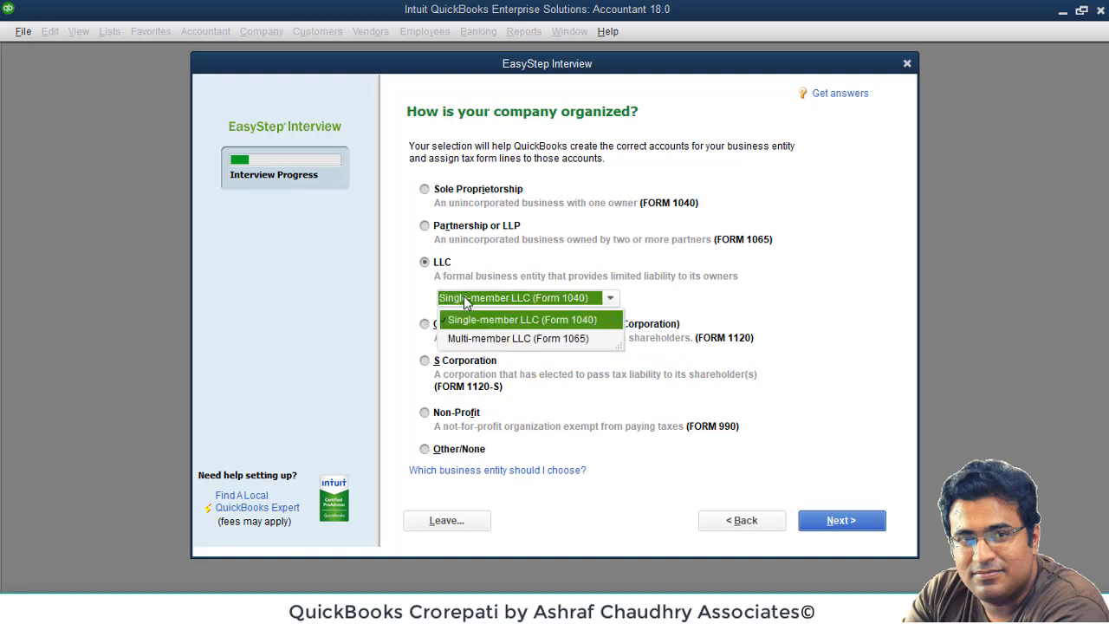
pyautogui.click(466, 300)
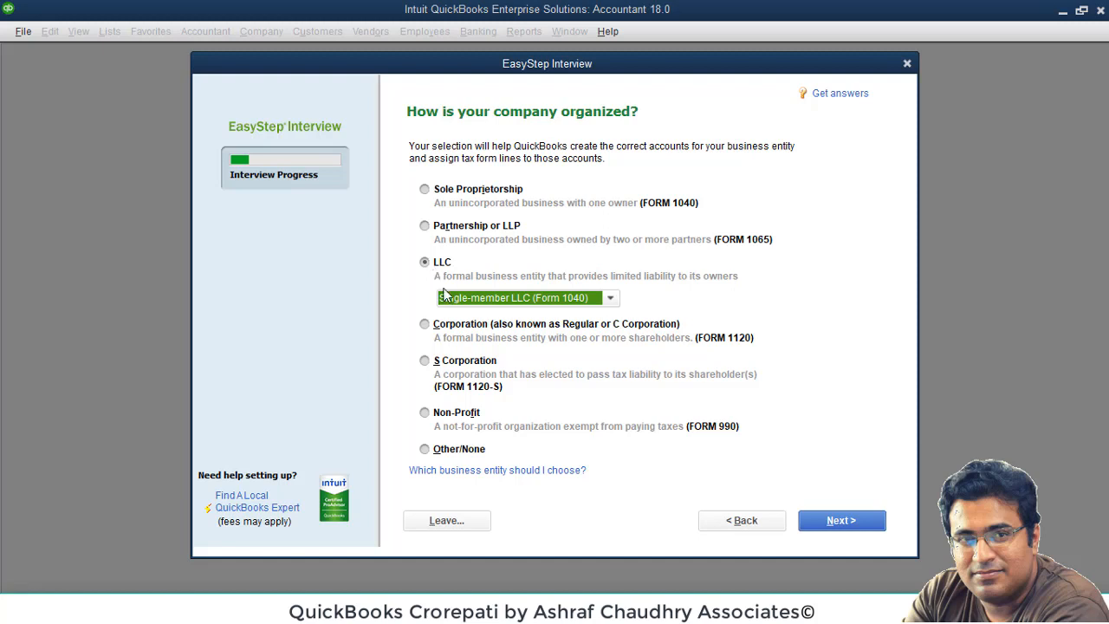
pyautogui.click(468, 299)
pyautogui.click(479, 301)
# - Set the company organization to Sole Proprietorship after trying Partnership or LLP, Non-Profit and Other/None
pyautogui.click(455, 229)
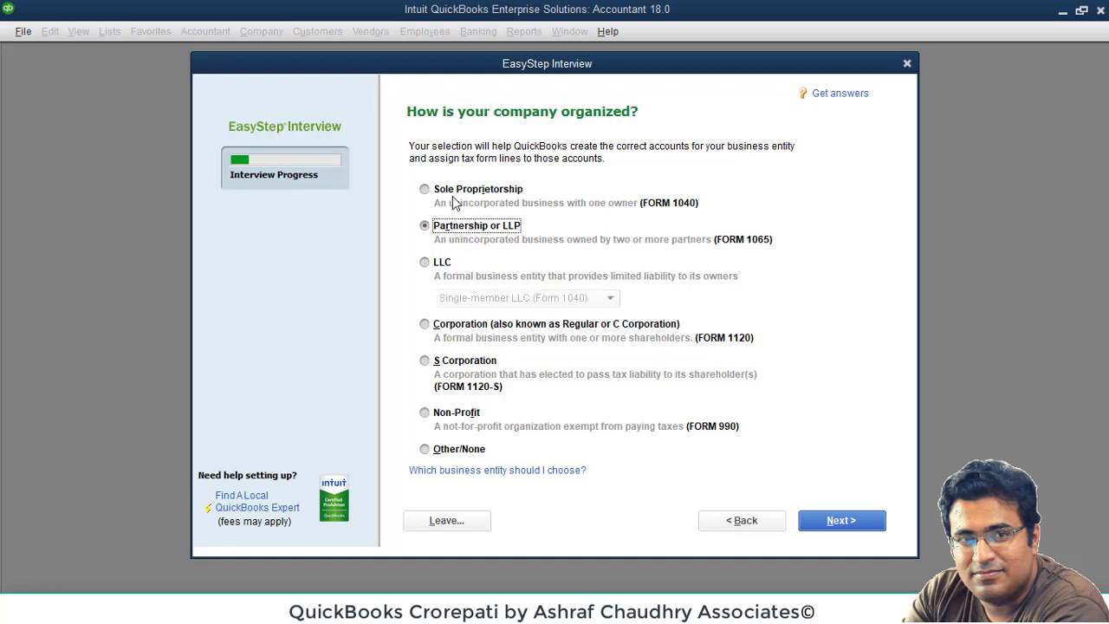
pyautogui.click(455, 196)
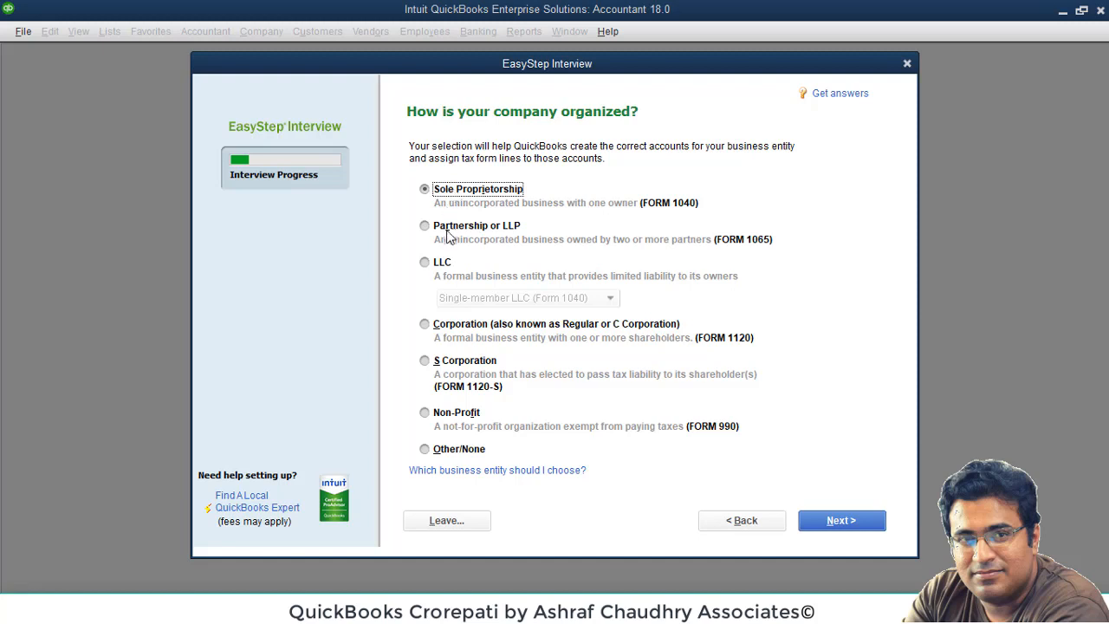
pyautogui.click(447, 230)
pyautogui.click(457, 191)
pyautogui.click(447, 227)
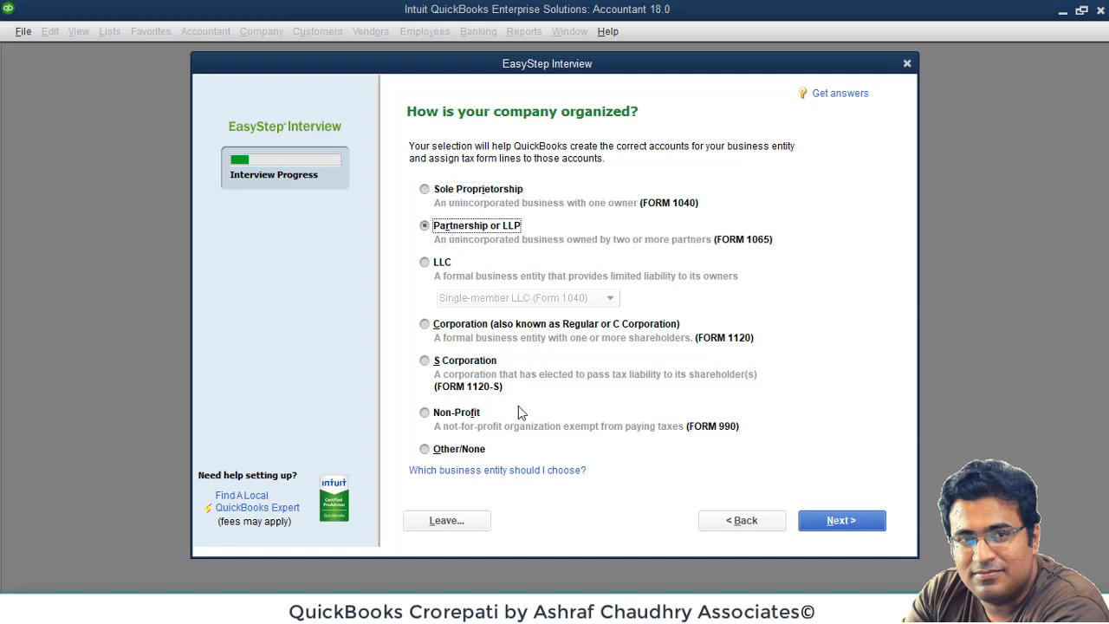
pyautogui.click(465, 418)
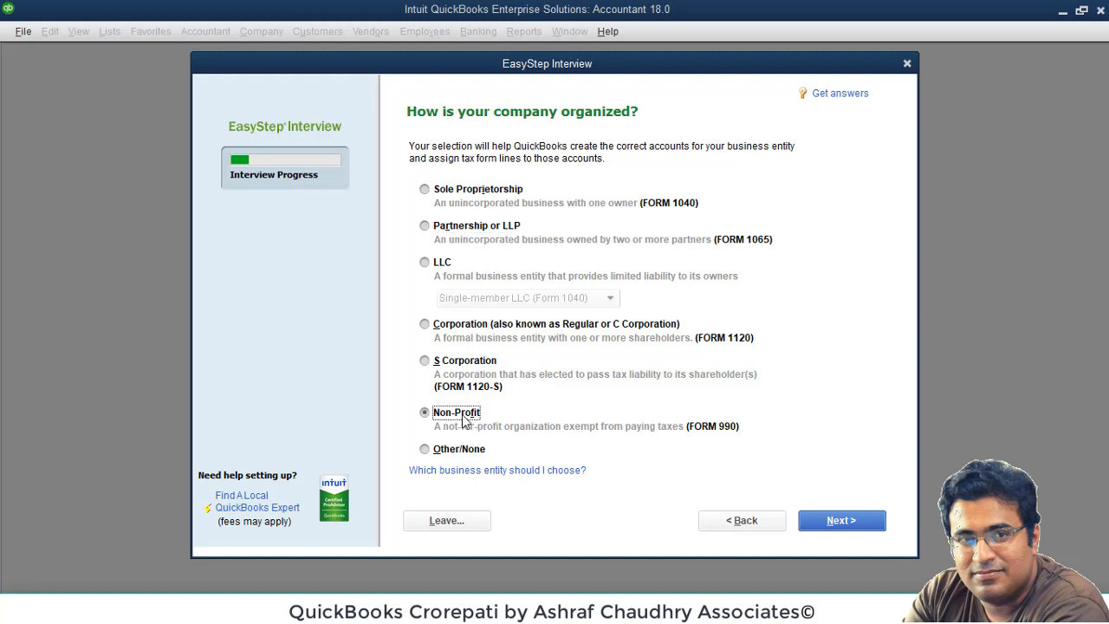
pyautogui.click(465, 451)
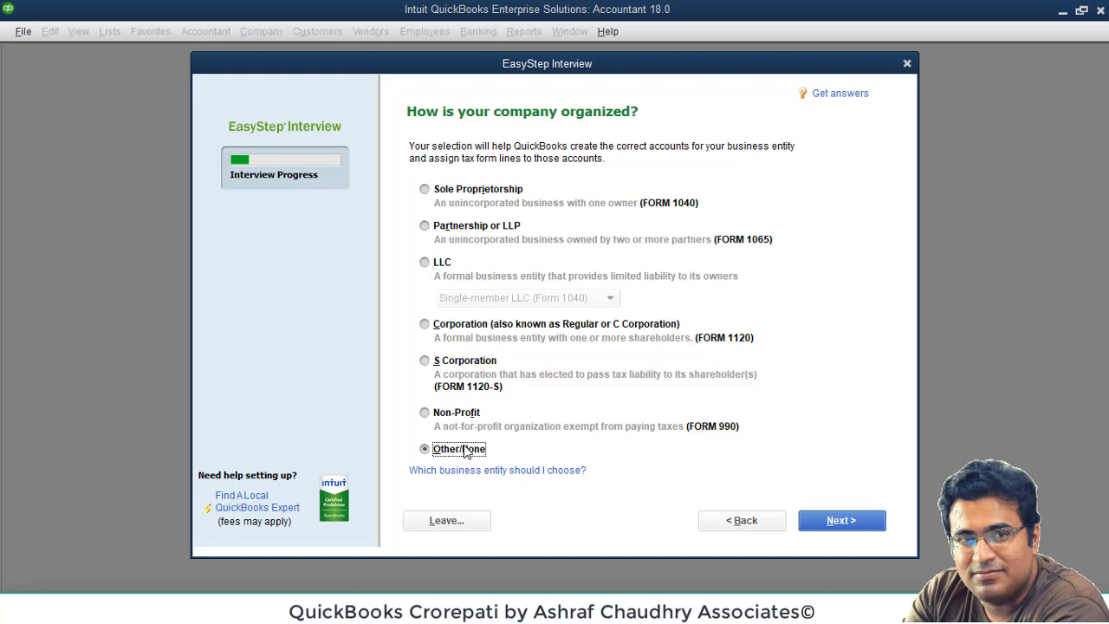
pyautogui.click(470, 193)
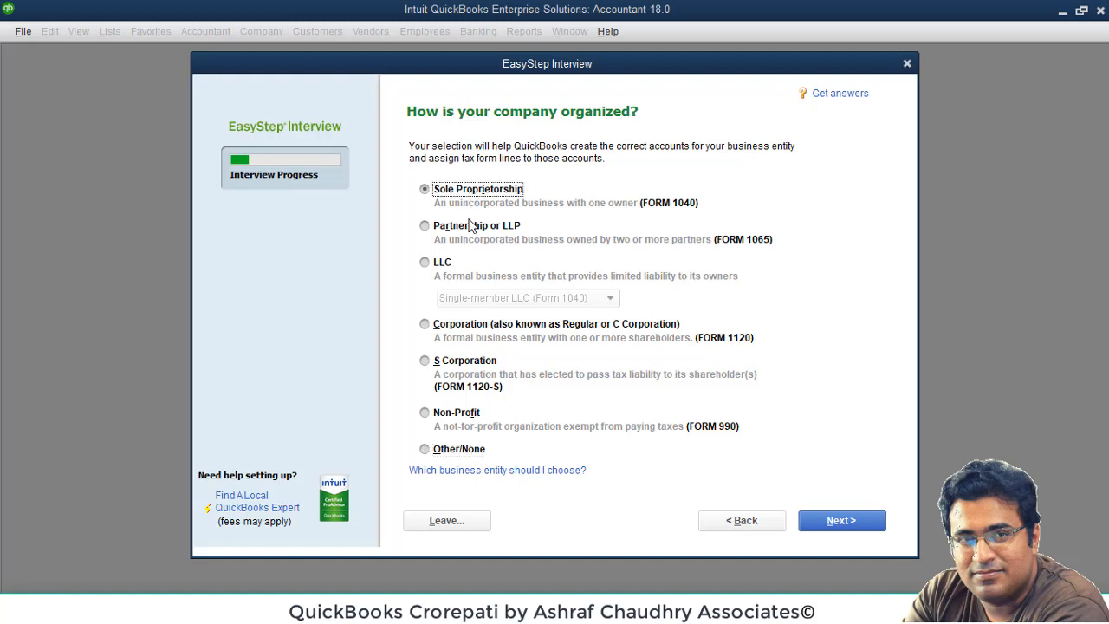
# - Set the company organization to Partnership or LLP after trying LLC, and continue to the fiscal year question
pyautogui.click(473, 227)
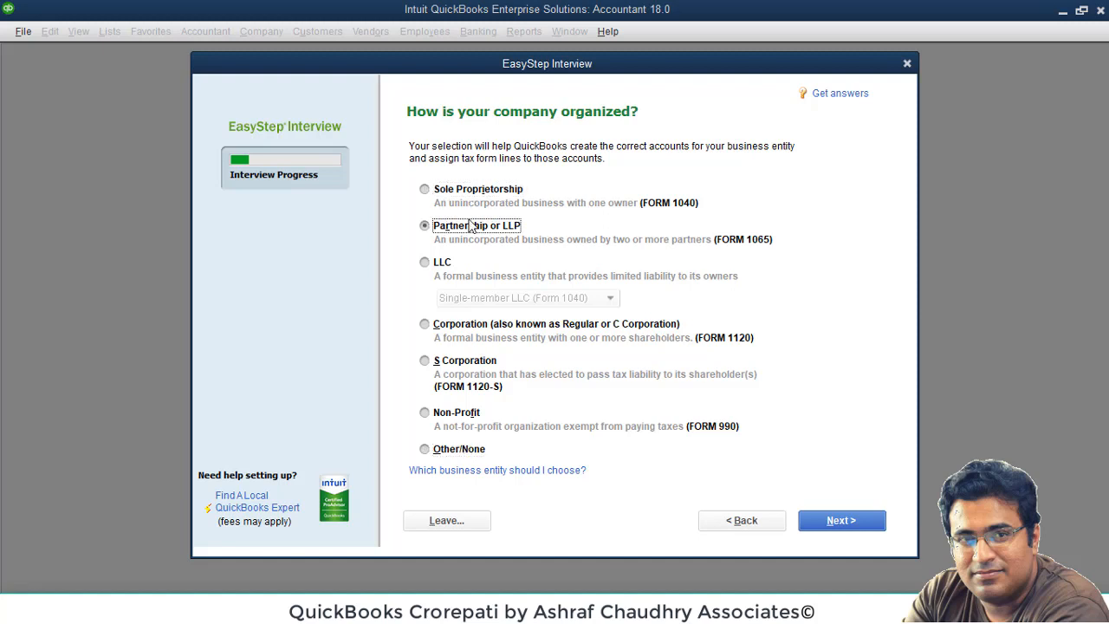
pyautogui.click(445, 266)
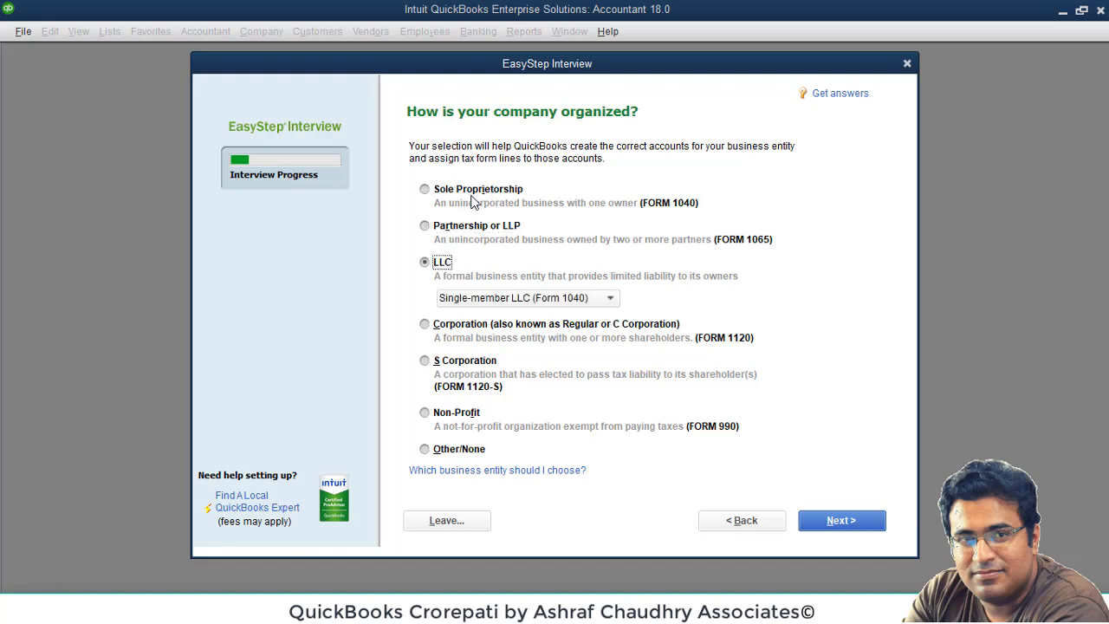
pyautogui.click(477, 226)
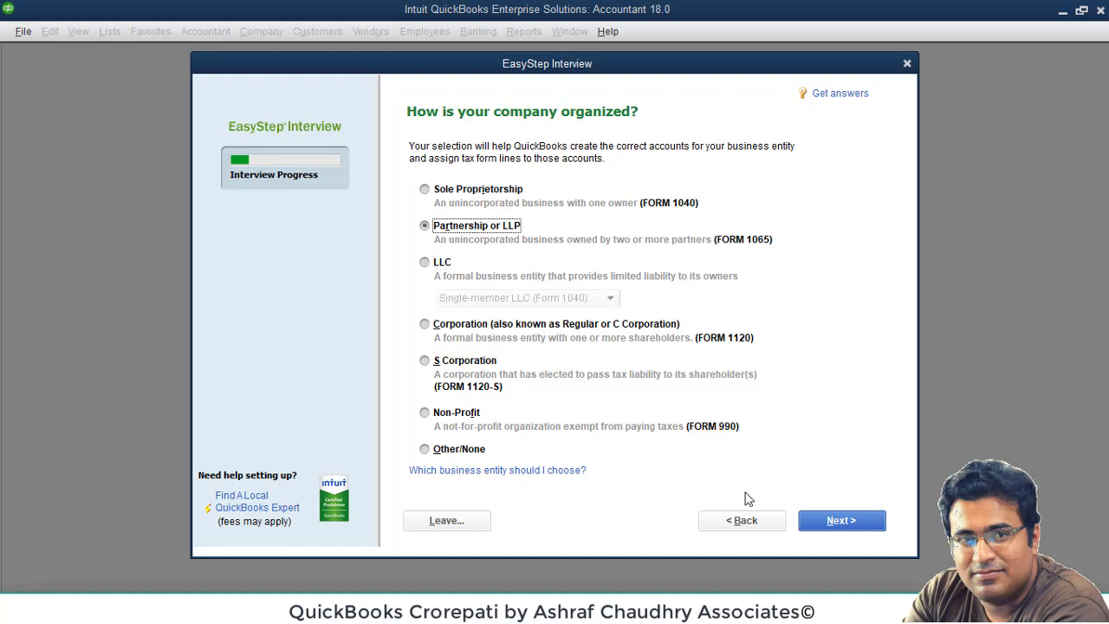
pyautogui.click(821, 511)
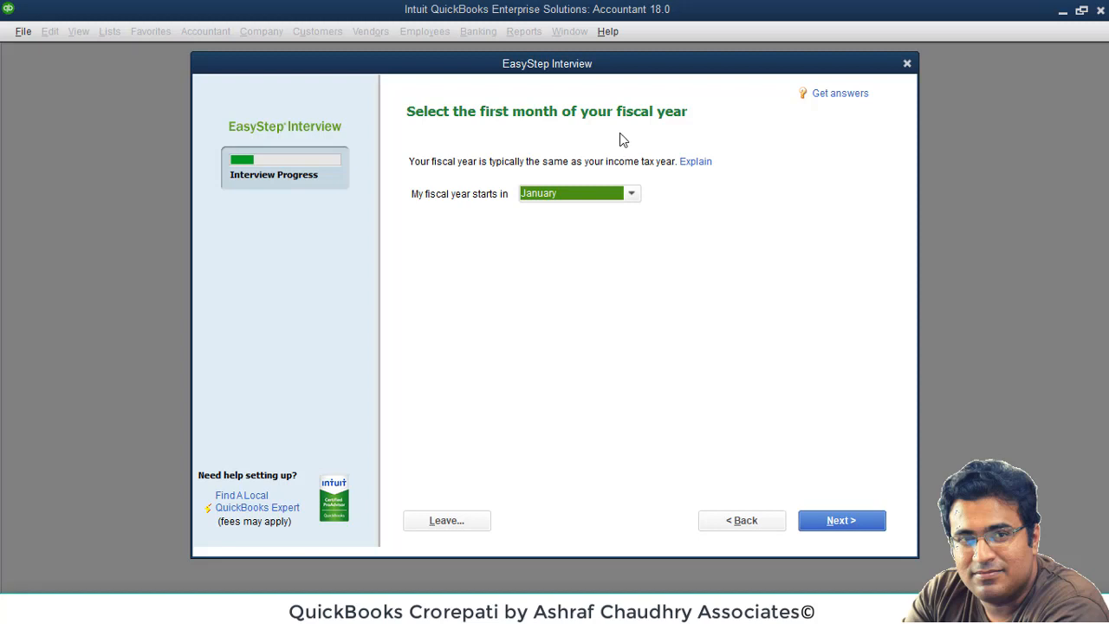
# - Set the fiscal year to start in July, trying January along the way, and continue to the administrator password setup
pyautogui.click(635, 196)
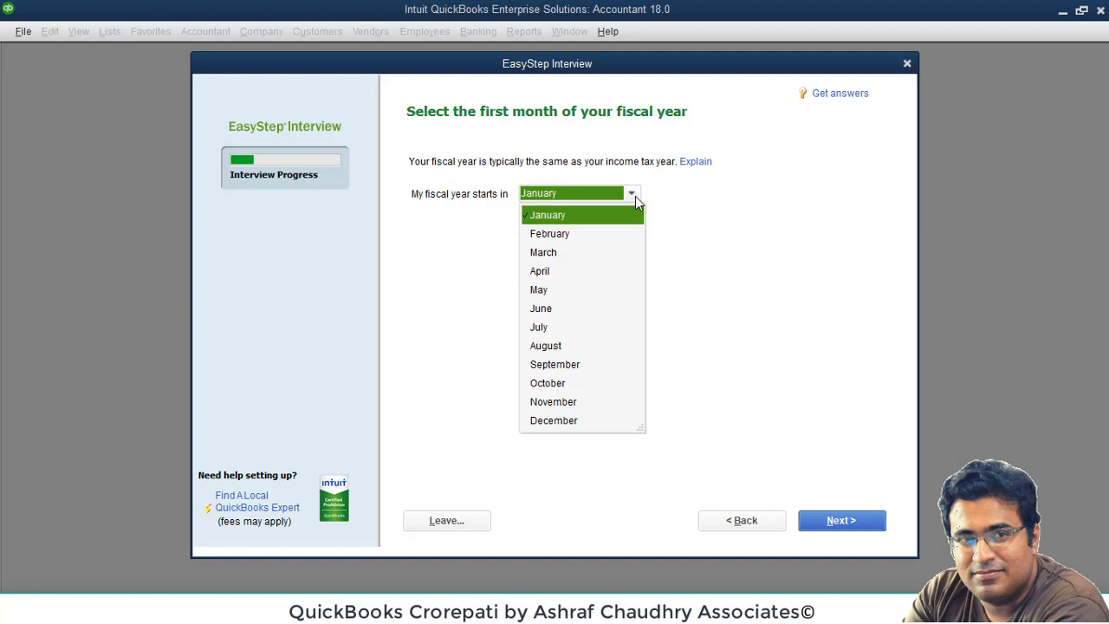
pyautogui.click(544, 328)
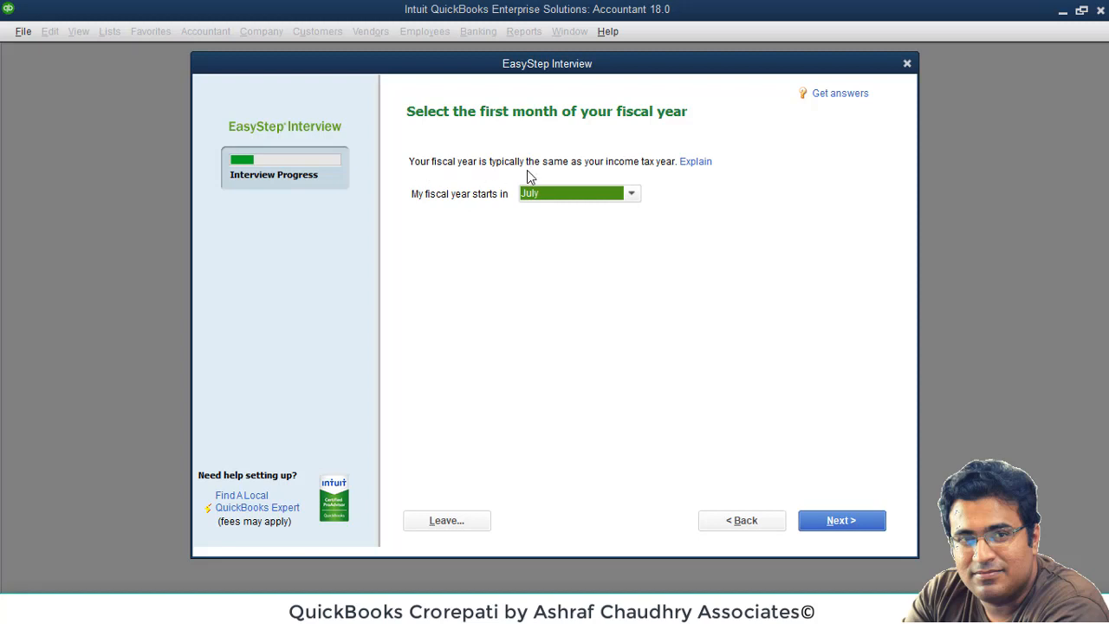
pyautogui.click(632, 194)
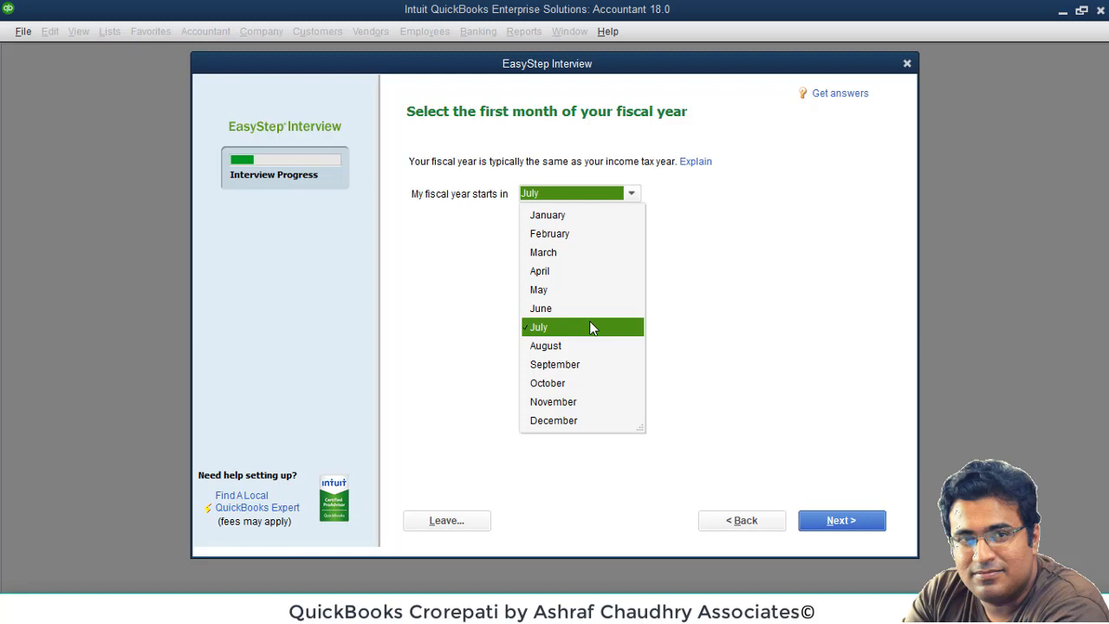
pyautogui.click(571, 216)
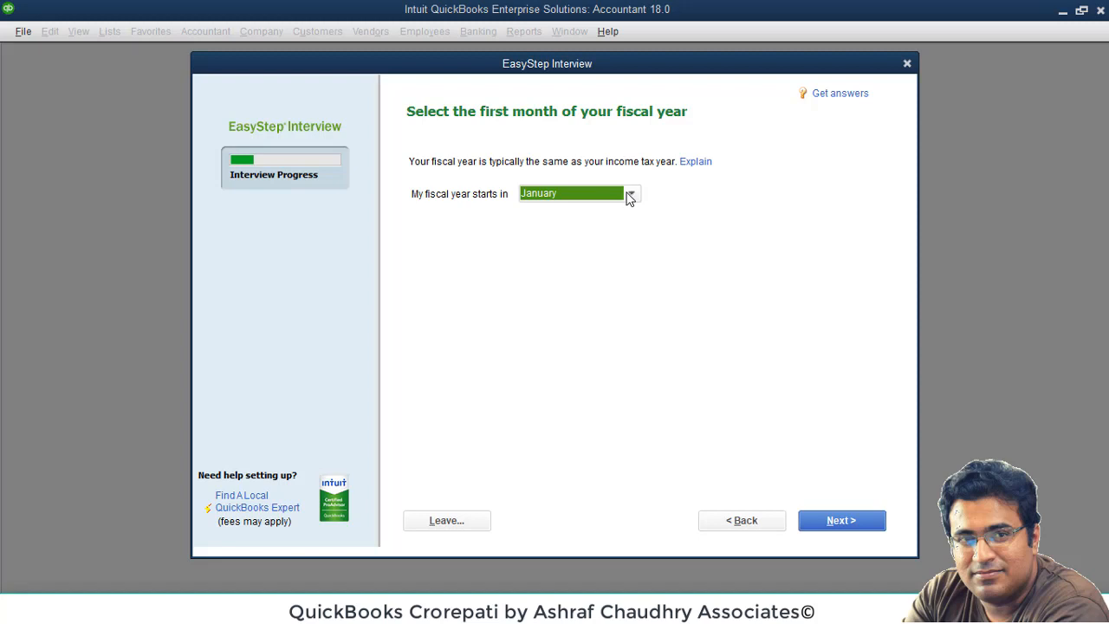
pyautogui.click(630, 194)
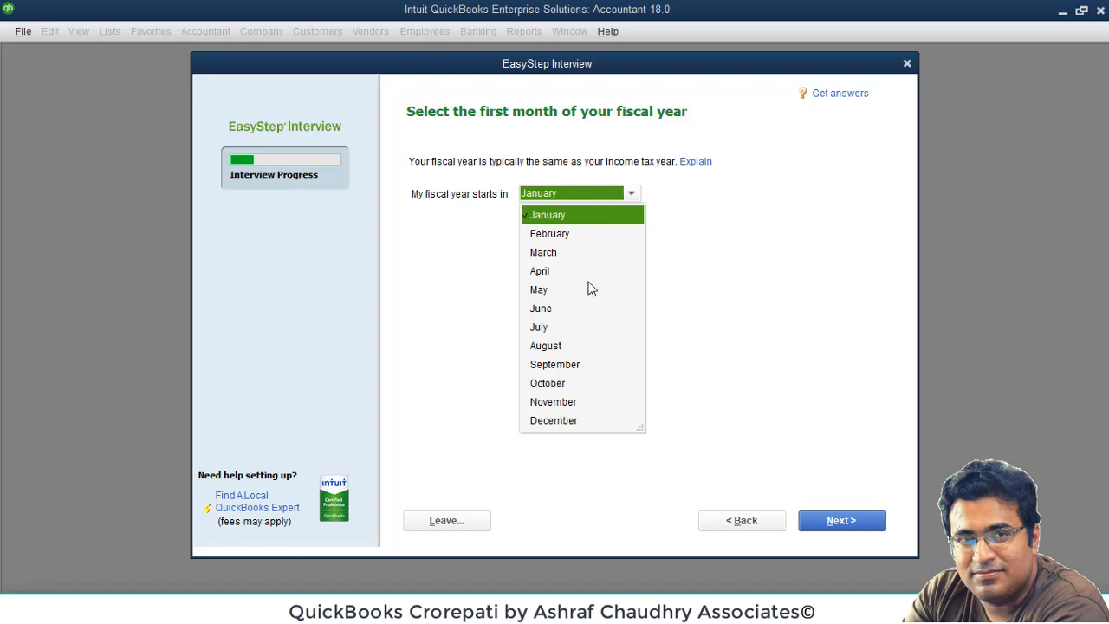
pyautogui.click(564, 326)
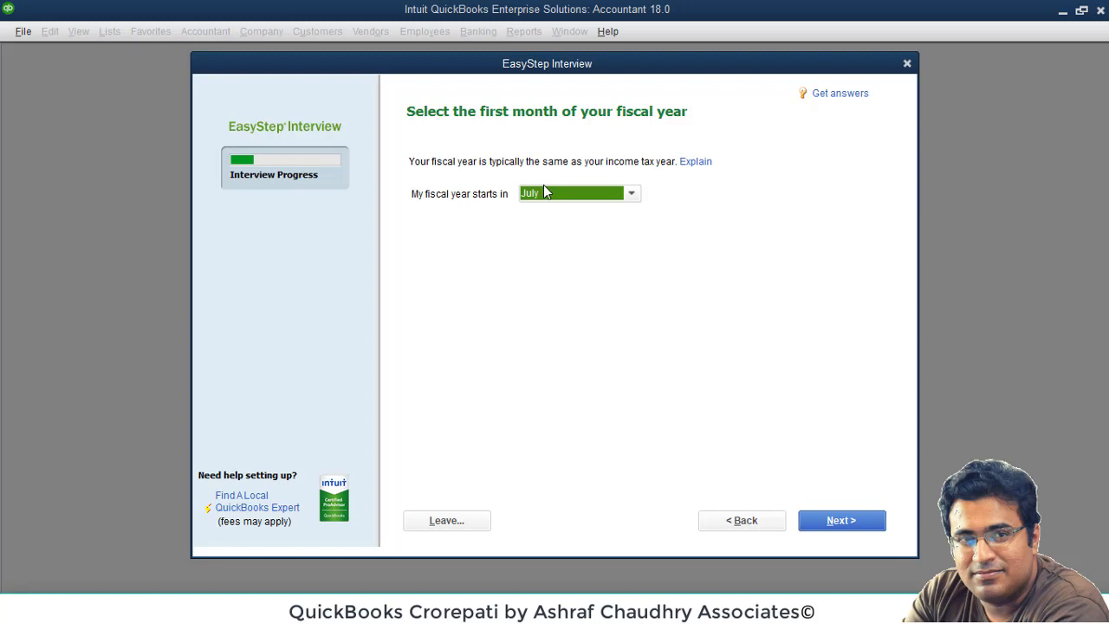
pyautogui.click(854, 524)
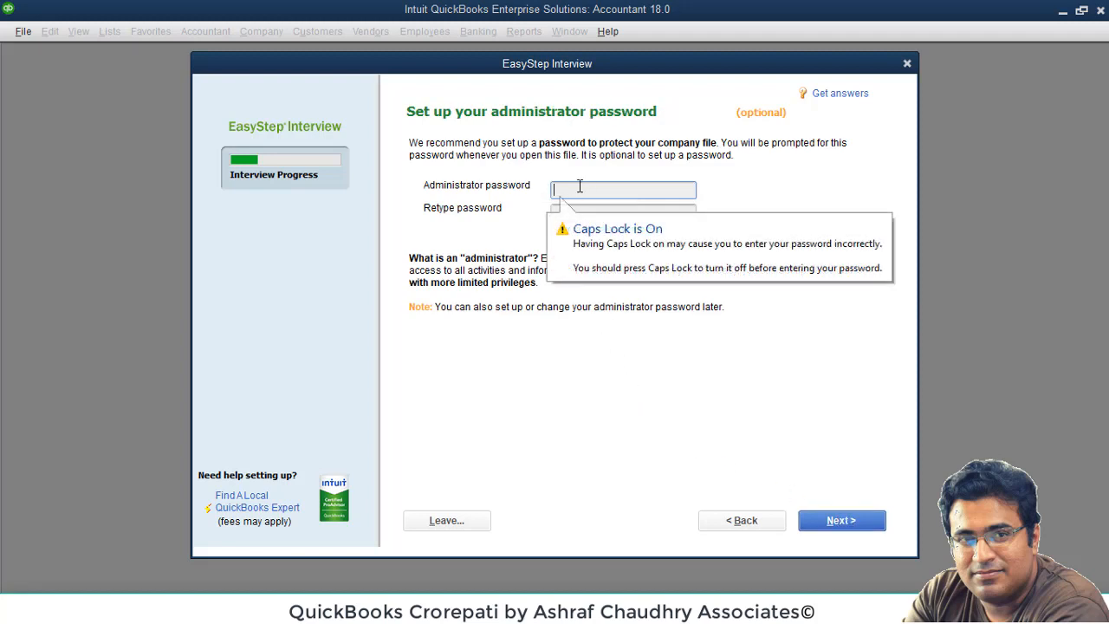
# - Leave the optional administrator password and its confirmation blank and continue to the company file creation
pyautogui.click(692, 210)
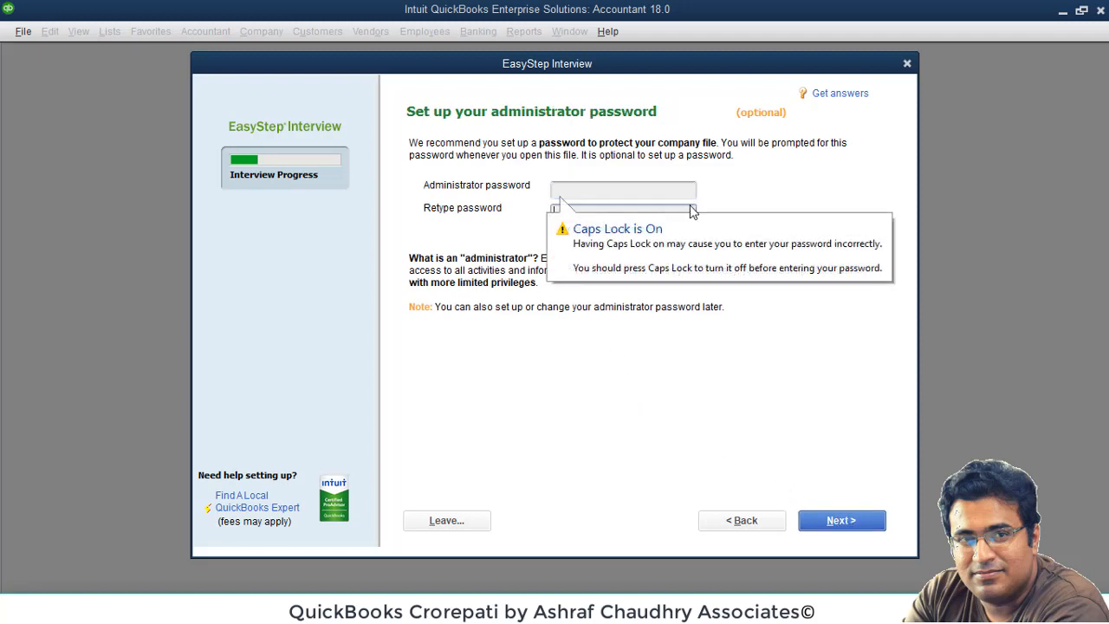
pyautogui.click(677, 185)
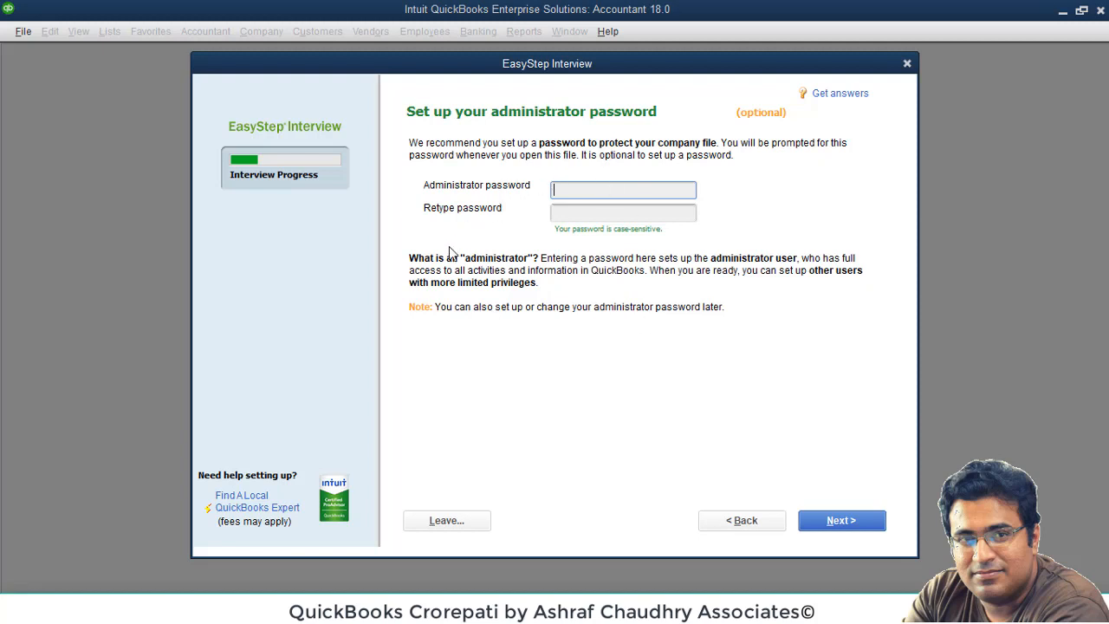
pyautogui.click(840, 516)
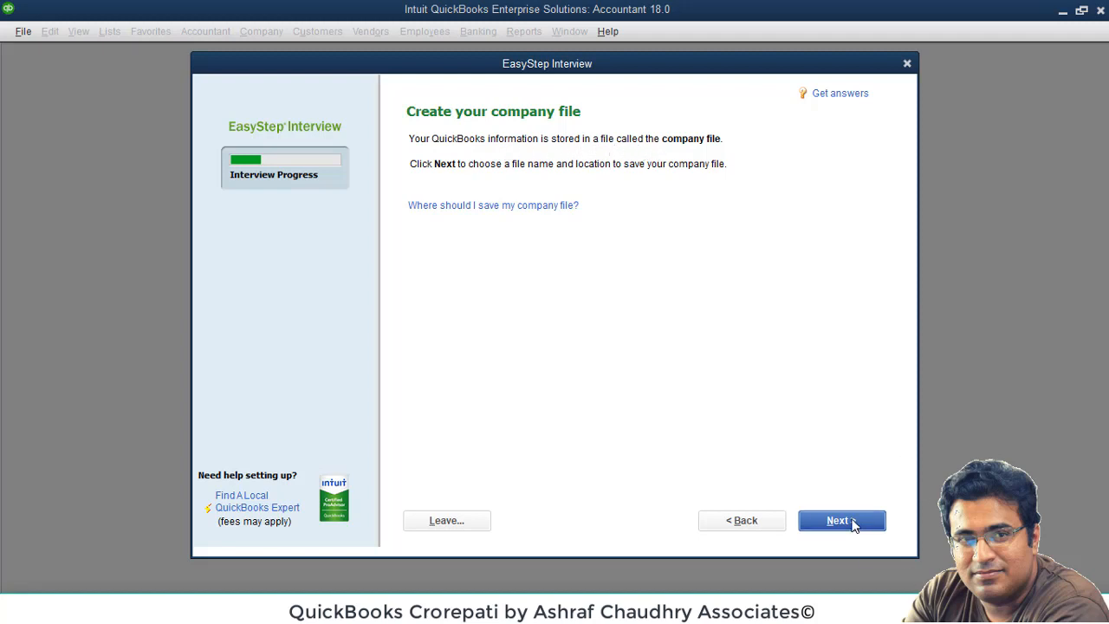
# - Save the new company file as Digital Ctp house in the Company Files folder
pyautogui.click(838, 521)
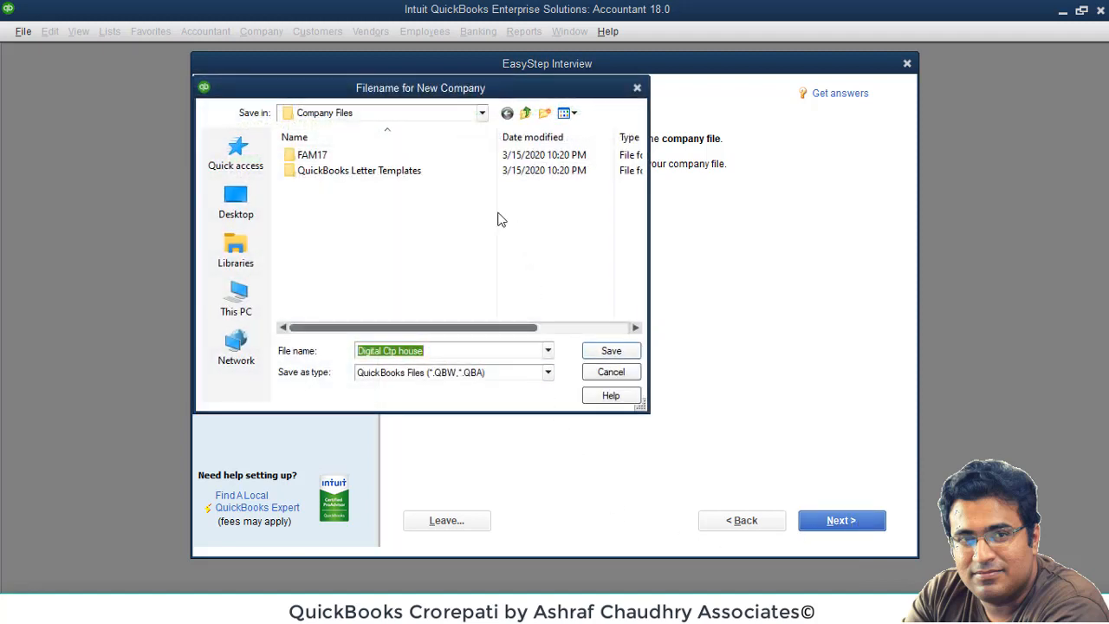
pyautogui.click(374, 139)
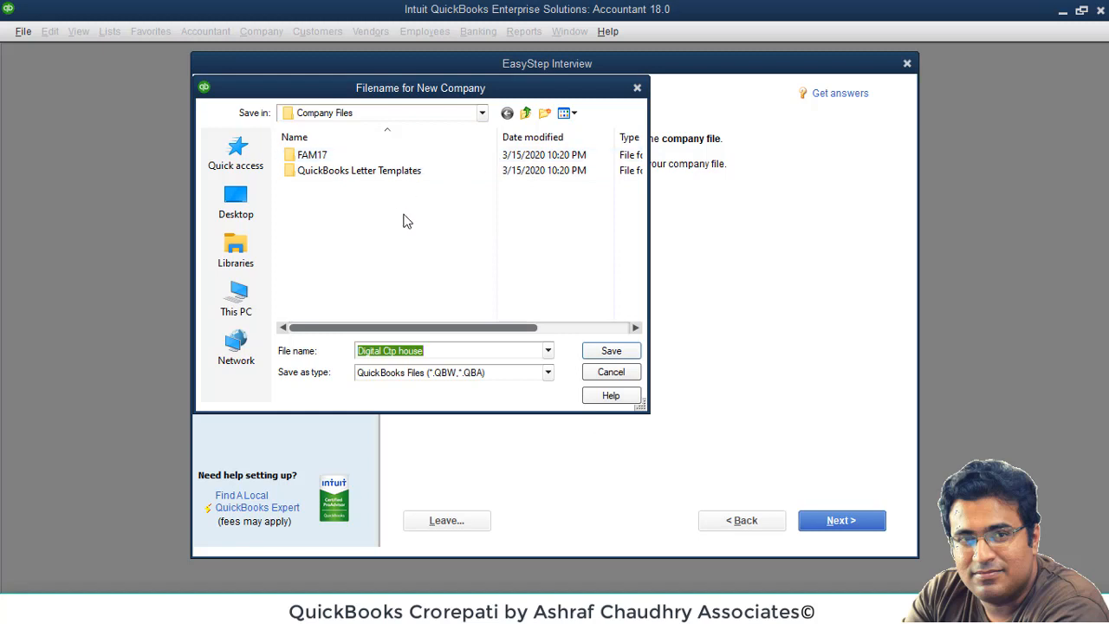
pyautogui.click(611, 351)
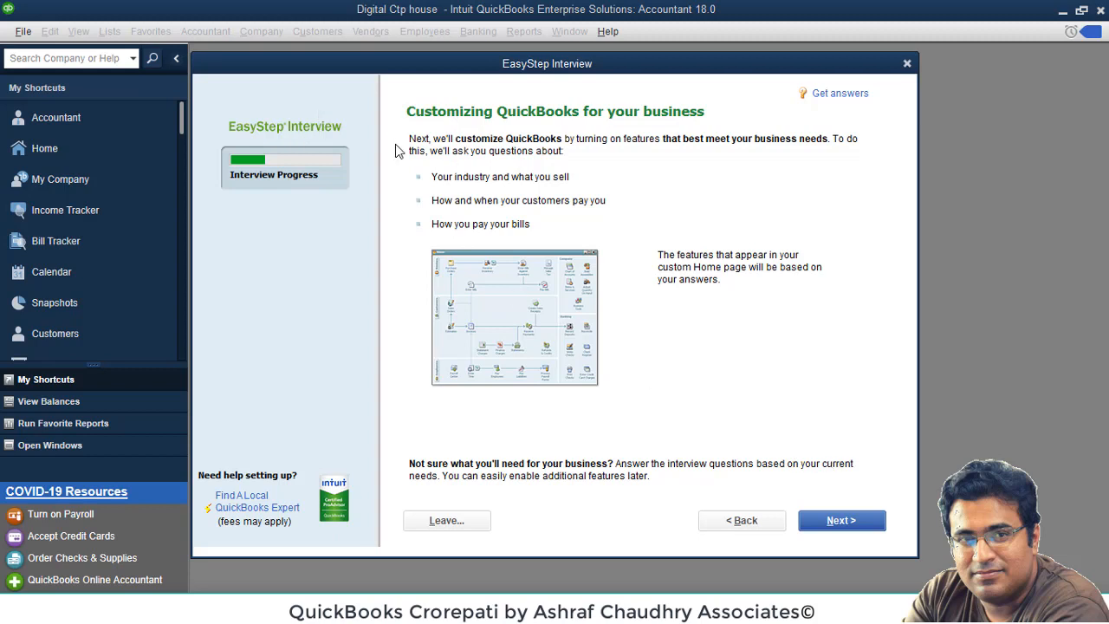
# - Start customizing the company, specify that it sells both services and products, and continue to the sales tax question
pyautogui.click(838, 521)
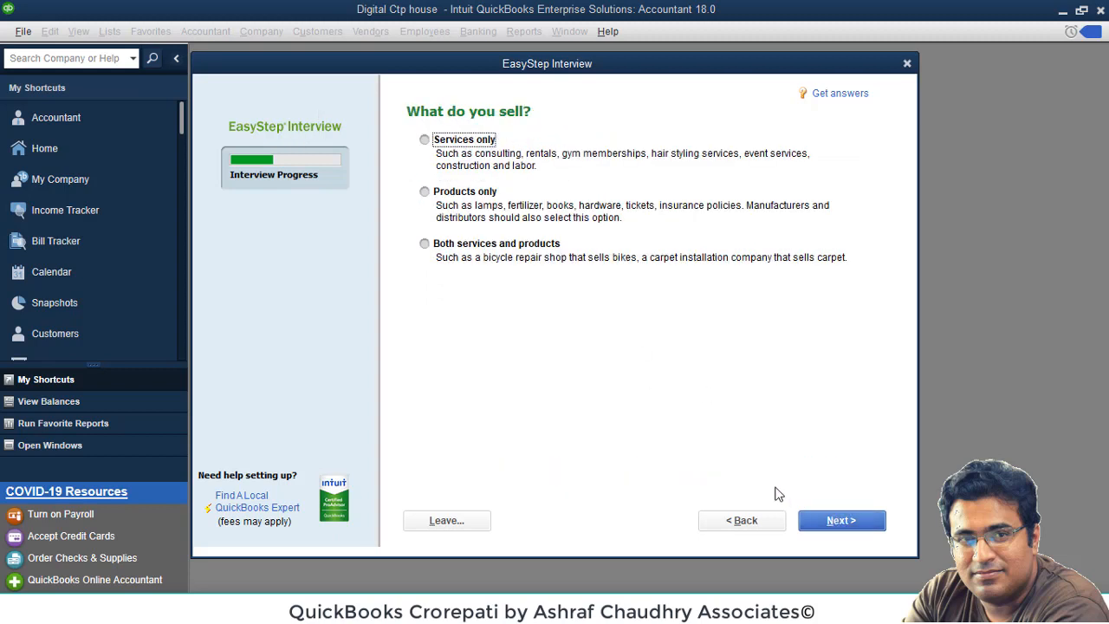
pyautogui.click(441, 249)
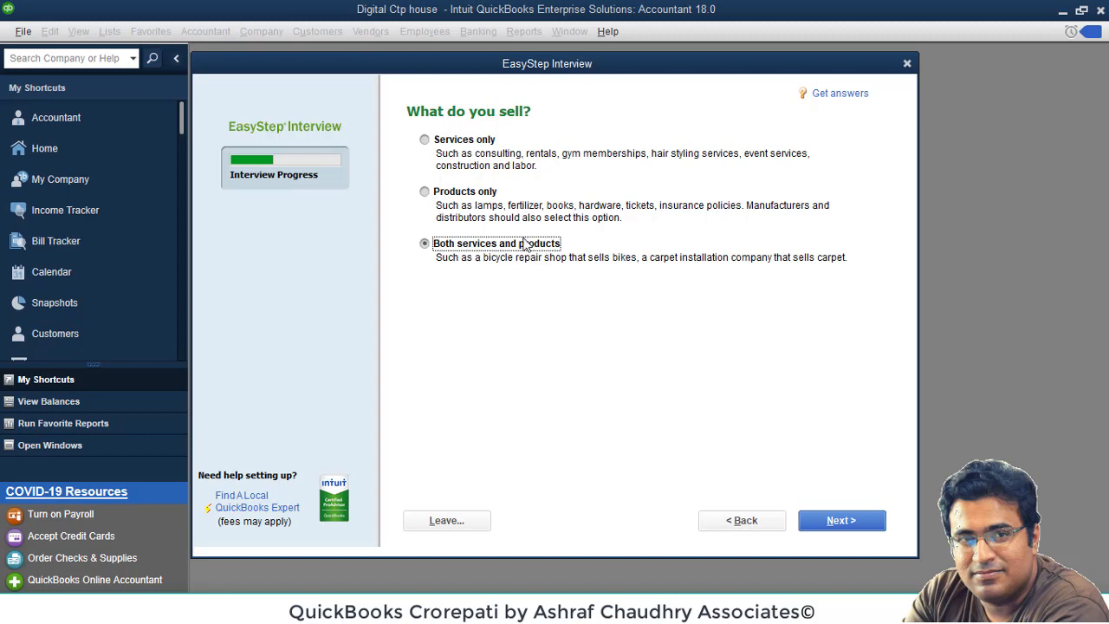
pyautogui.click(841, 520)
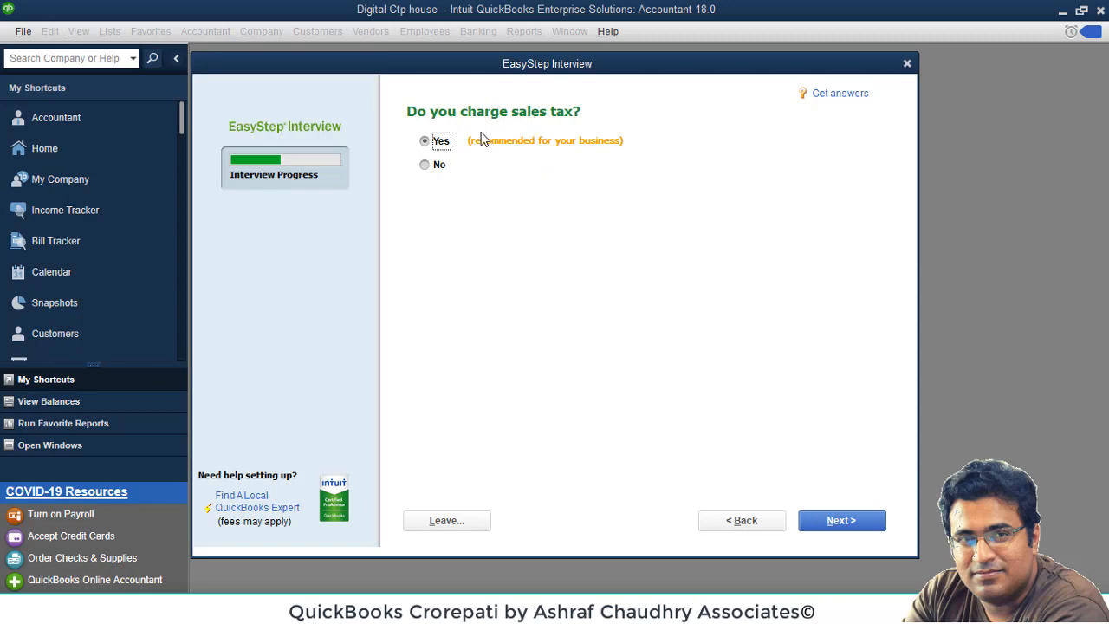
# - Accept the recommended Yes answers for charging sales tax, creating estimates, tracking sales orders and using billing statements
pyautogui.click(856, 519)
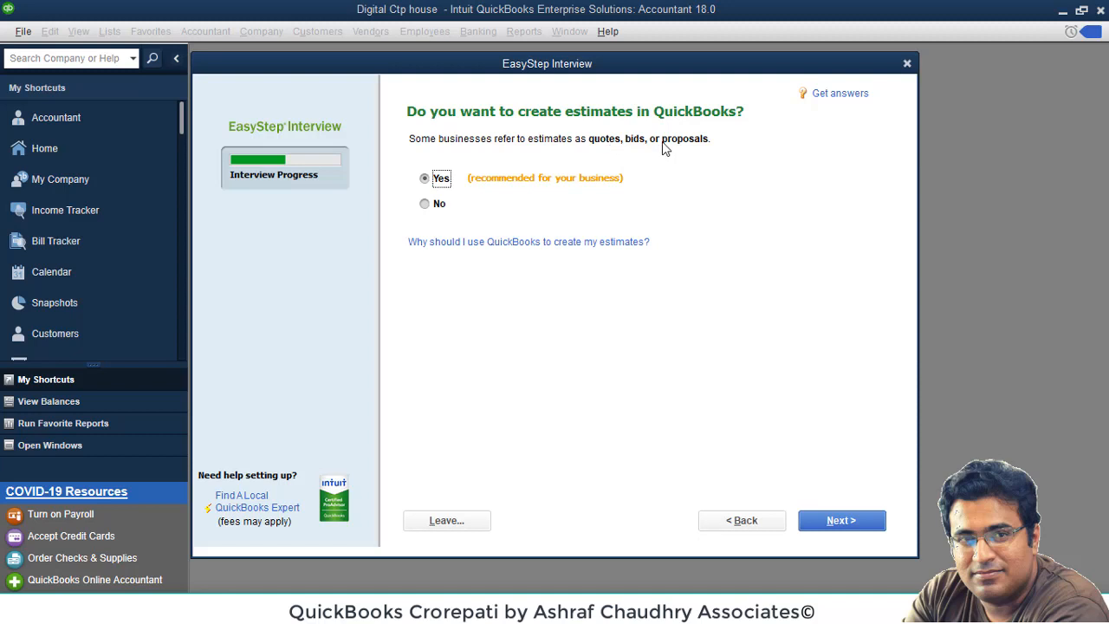
pyautogui.click(826, 515)
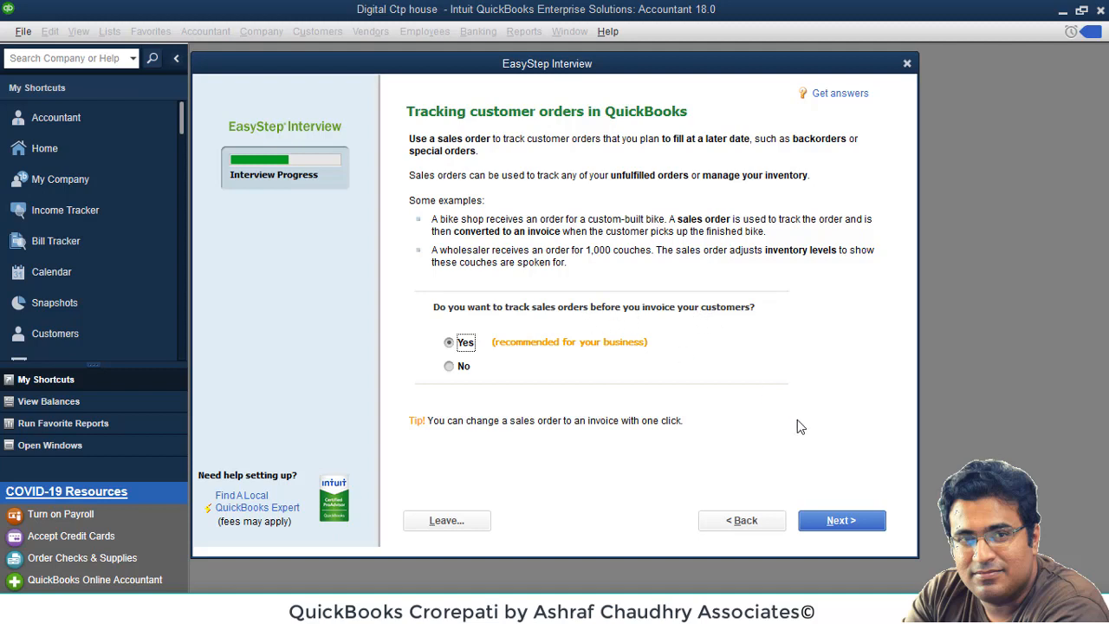
pyautogui.click(877, 518)
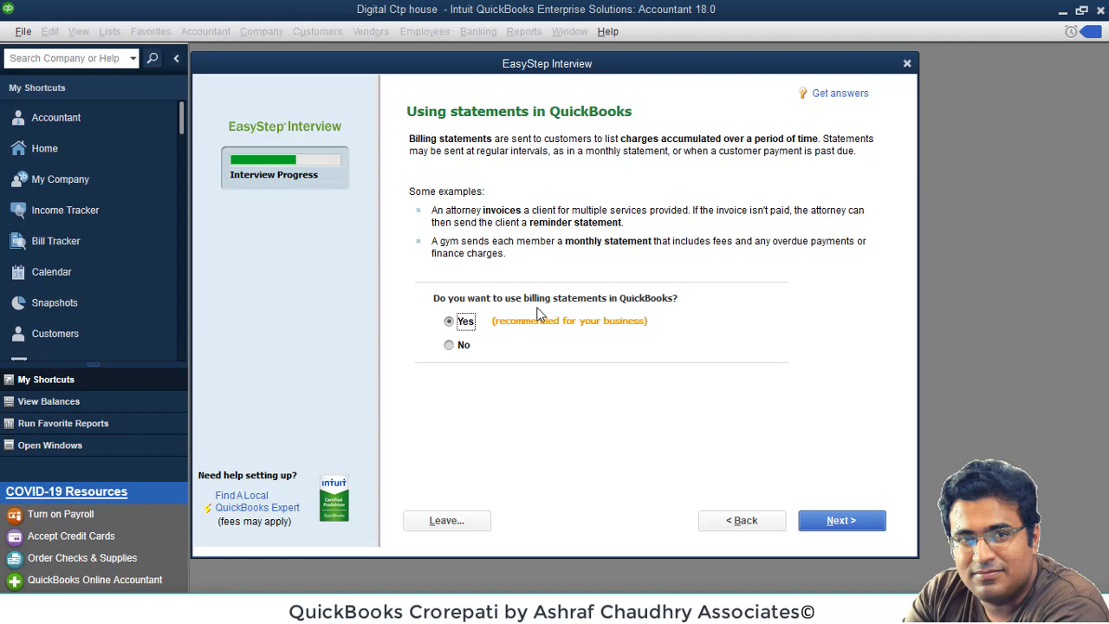
pyautogui.click(840, 520)
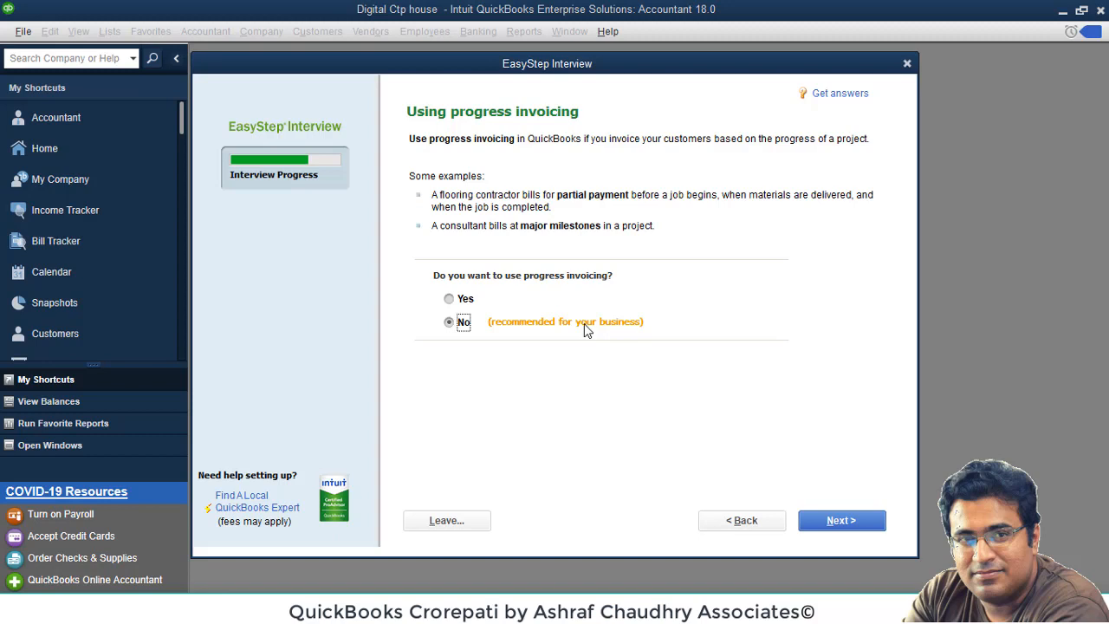
# - Try Yes for progress invoicing, set the answer back to No and continue to the bill management question
pyautogui.click(466, 300)
pyautogui.click(464, 326)
pyautogui.click(846, 521)
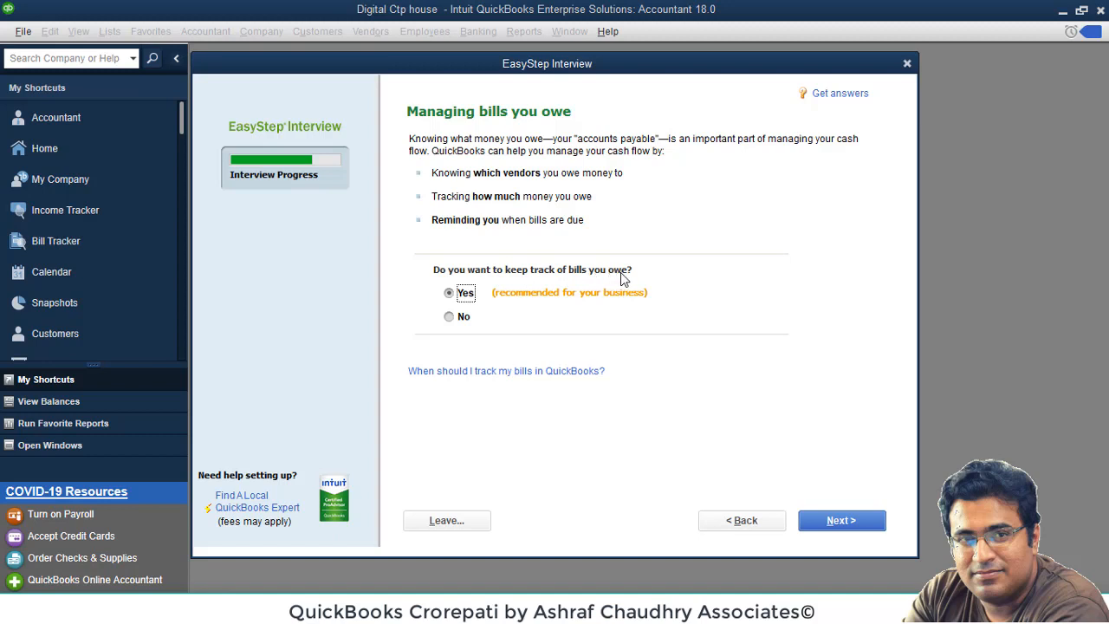
# - Answer Yes to keeping track of bills owed, tracking inventory and tracking time
pyautogui.click(877, 532)
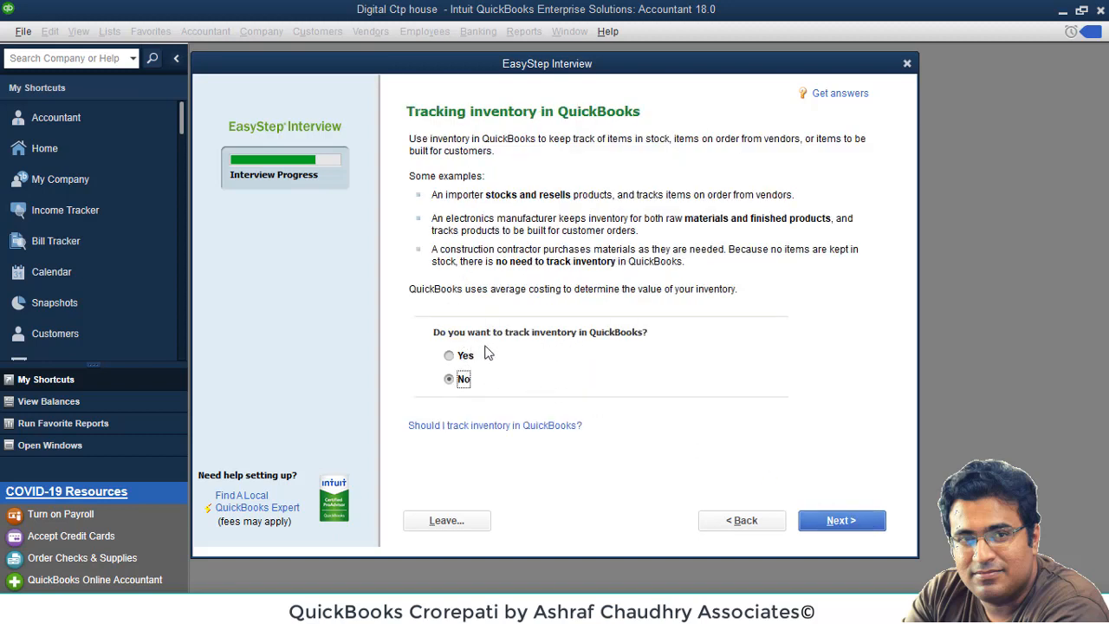
pyautogui.click(465, 356)
pyautogui.click(844, 521)
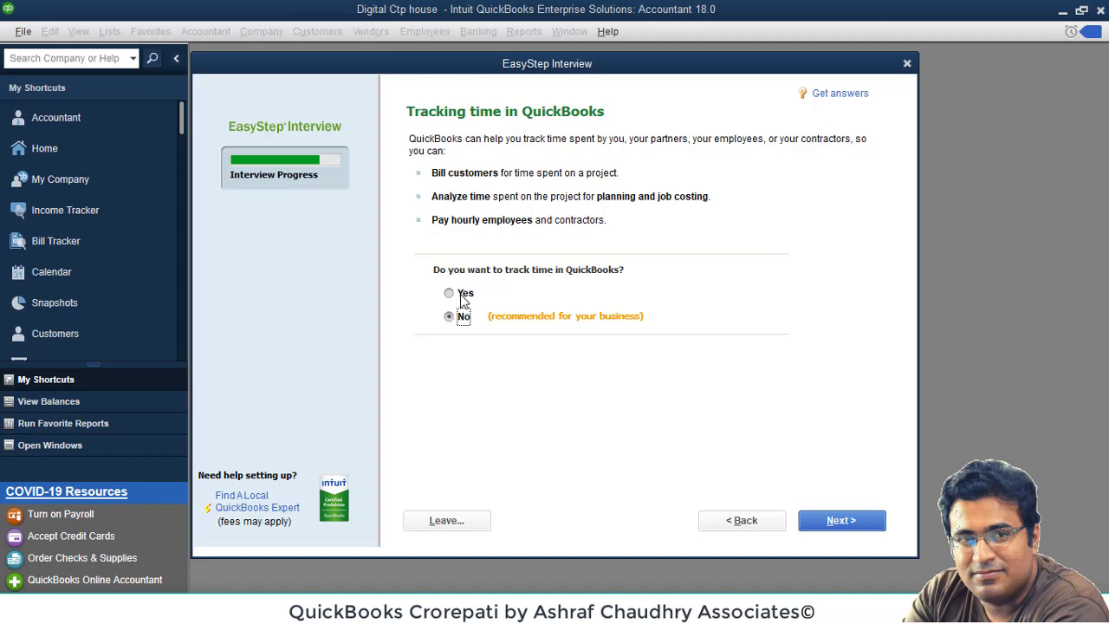
pyautogui.click(462, 298)
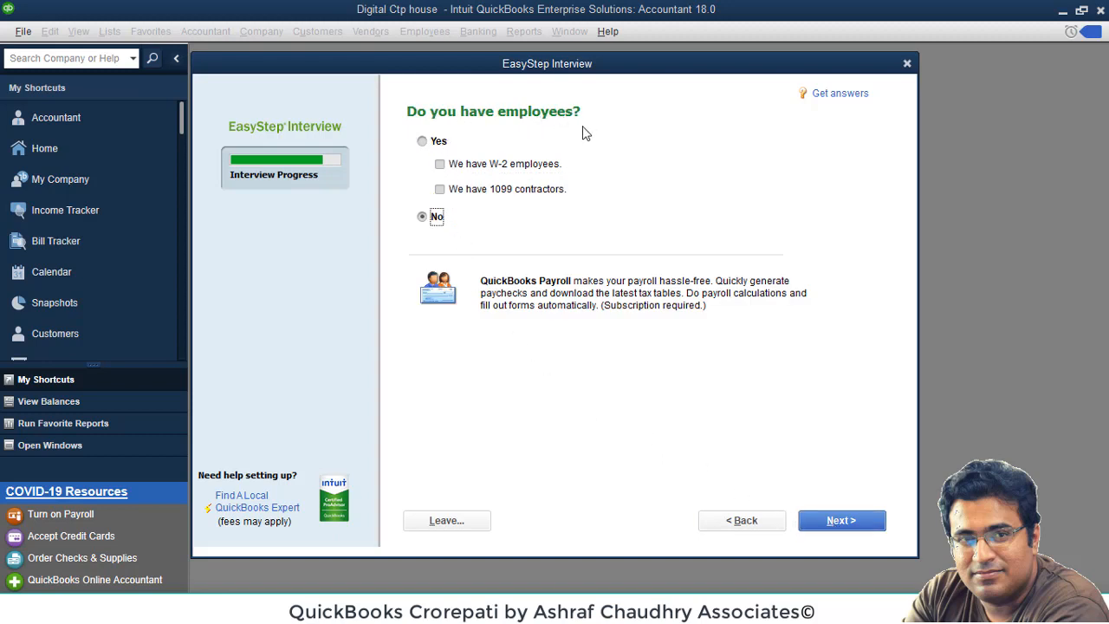
# - Specify that the company has employees, mark W-2 employees, and continue to the accounts setup
pyautogui.click(422, 142)
pyautogui.click(487, 172)
pyautogui.click(827, 523)
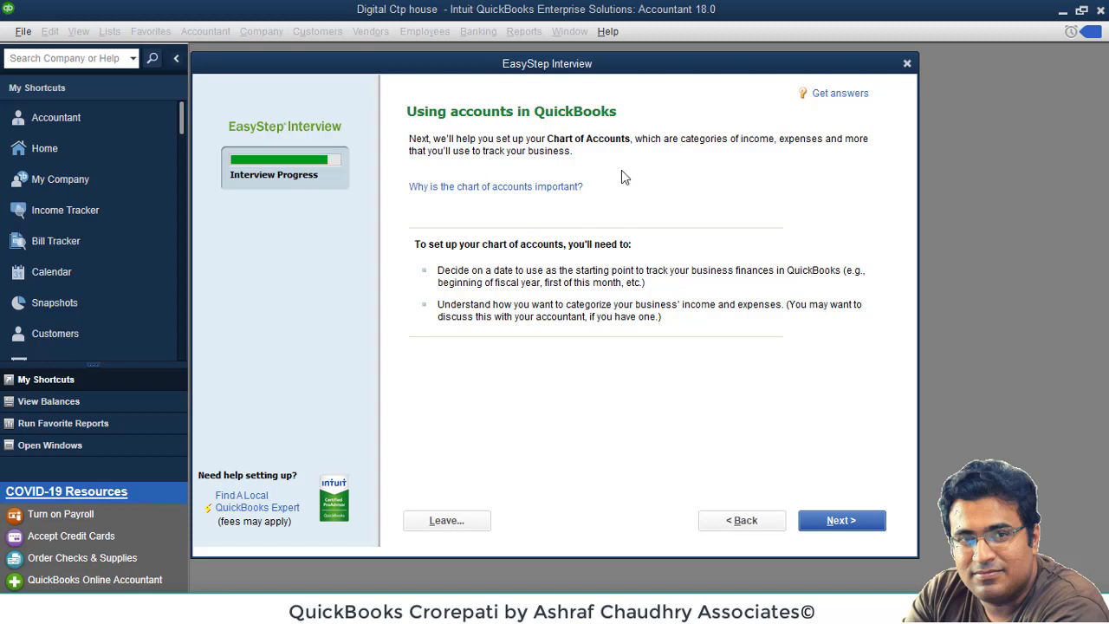
# - Use the beginning of this fiscal year, 07/01/2020, as the finance start date and continue to the income and expense accounts review
pyautogui.click(830, 521)
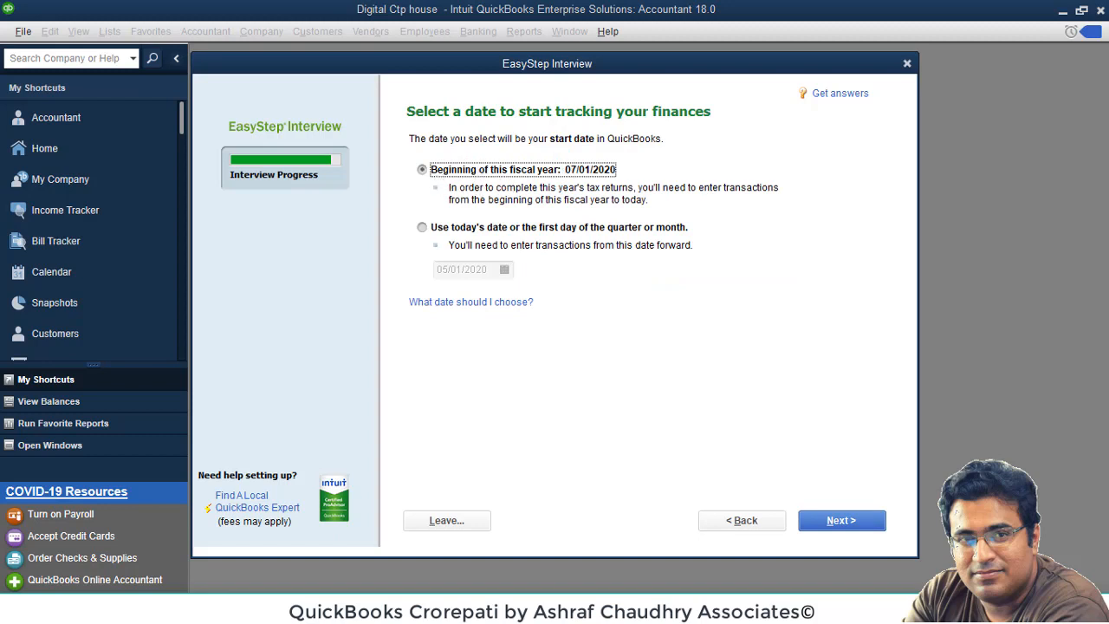
pyautogui.click(830, 519)
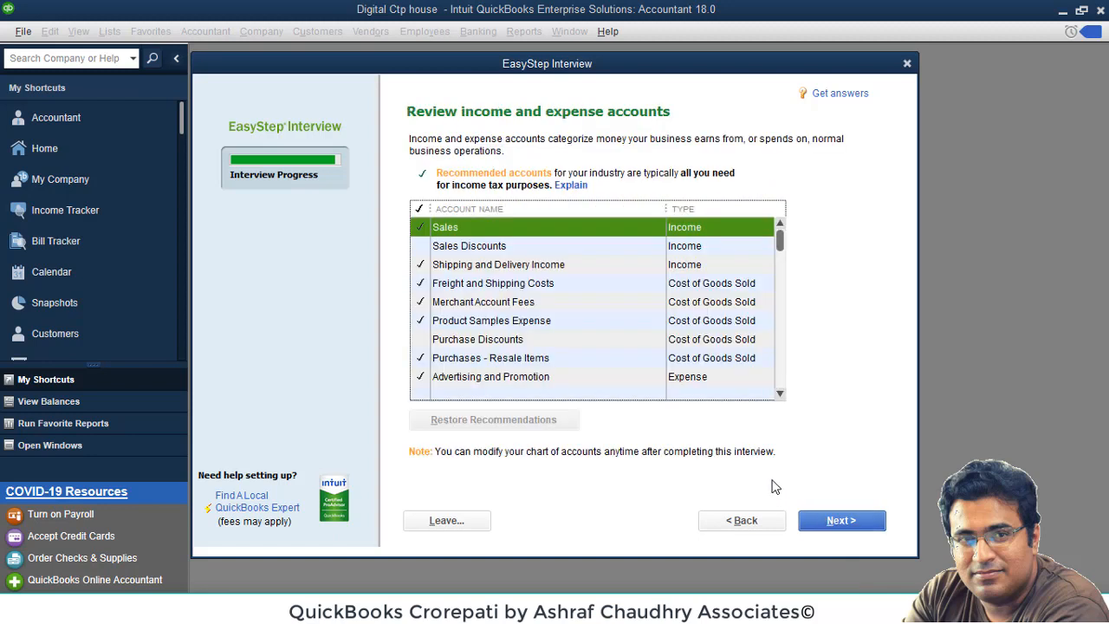
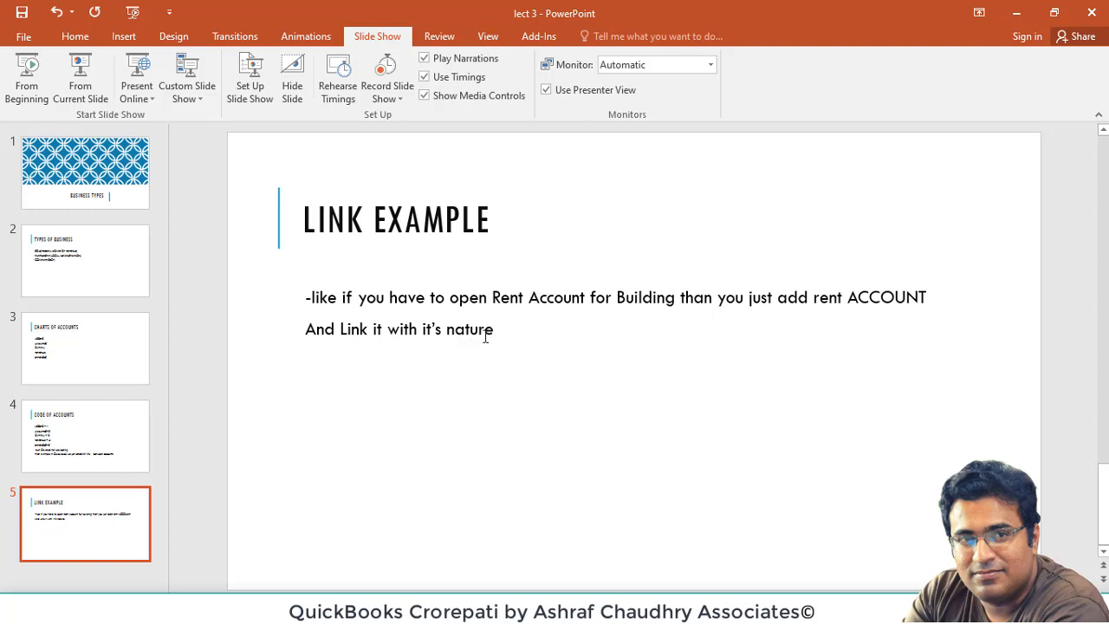
# - Review the Code of Accounts and Link Example slides in the lect 3 PowerPoint presentation
pyautogui.click(521, 299)
pyautogui.click(95, 421)
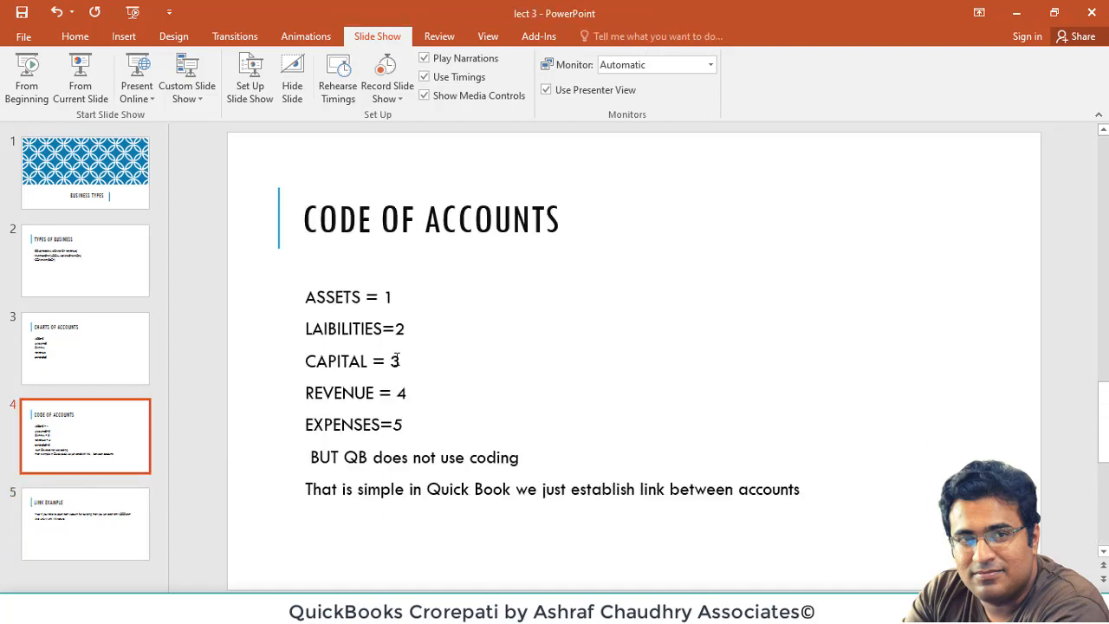
pyautogui.click(379, 424)
pyautogui.click(70, 551)
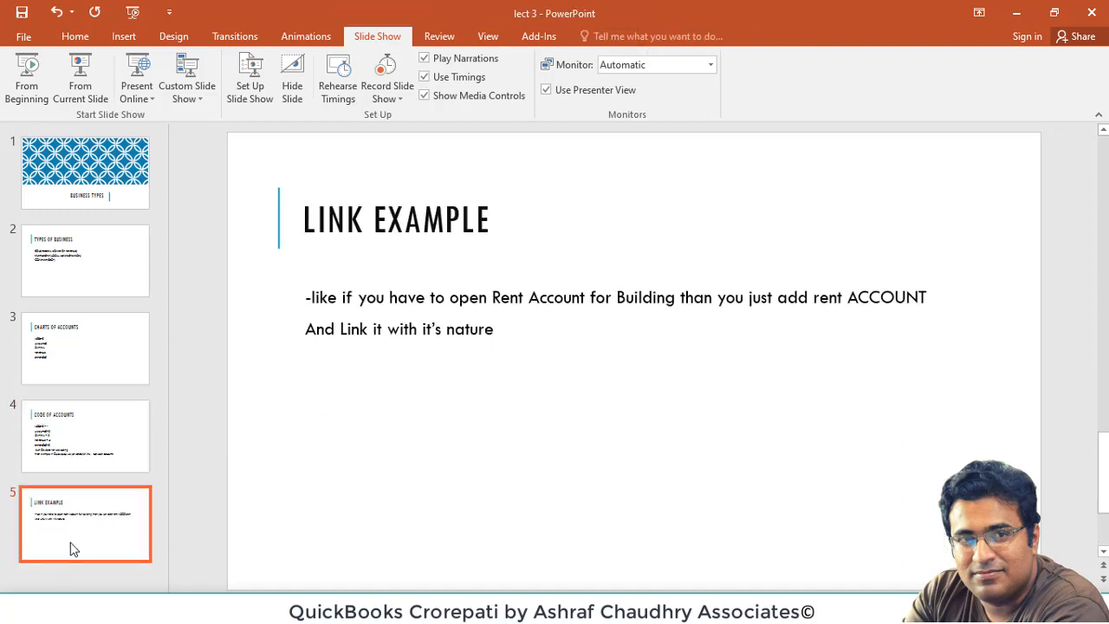
pyautogui.click(578, 303)
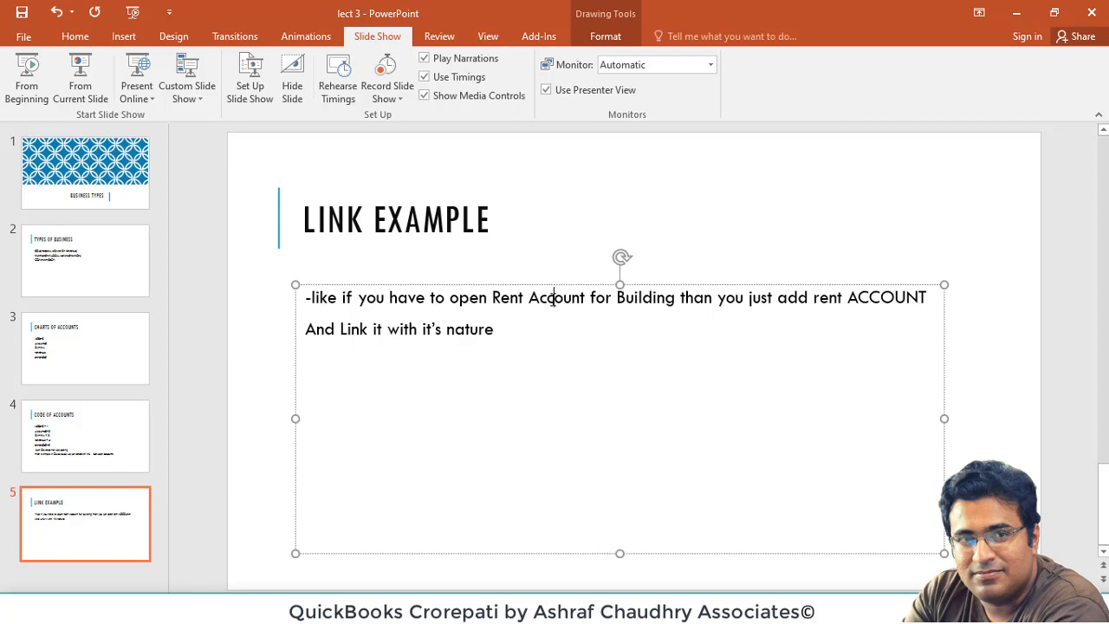
# - Review the Code of Accounts slide and the Charts of Accounts slide in the lect 3 presentation
pyautogui.click(93, 449)
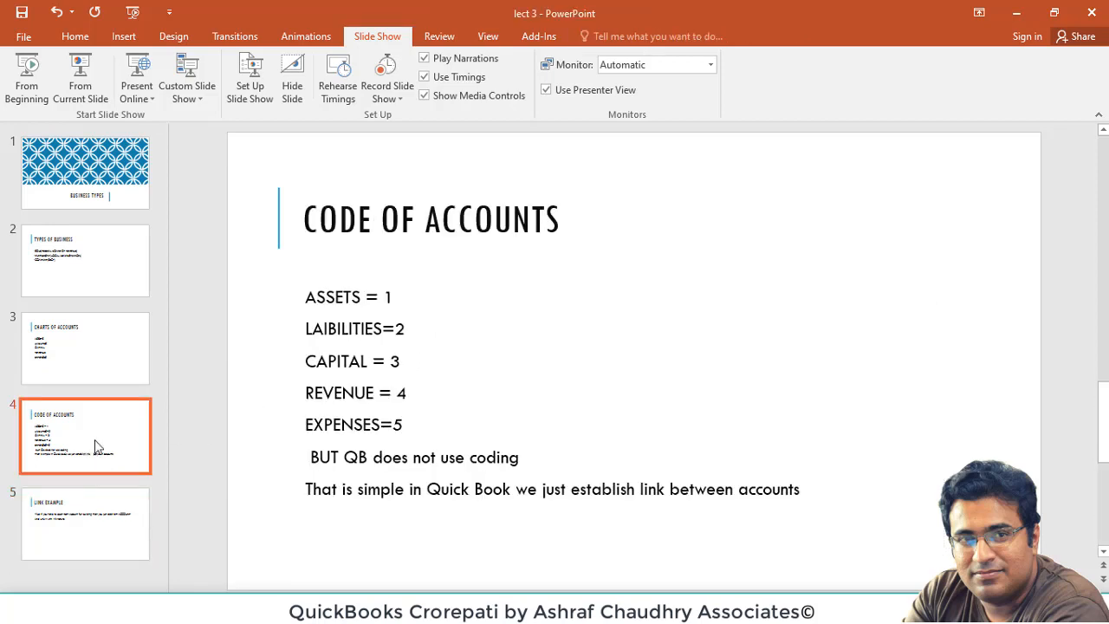
pyautogui.click(295, 292)
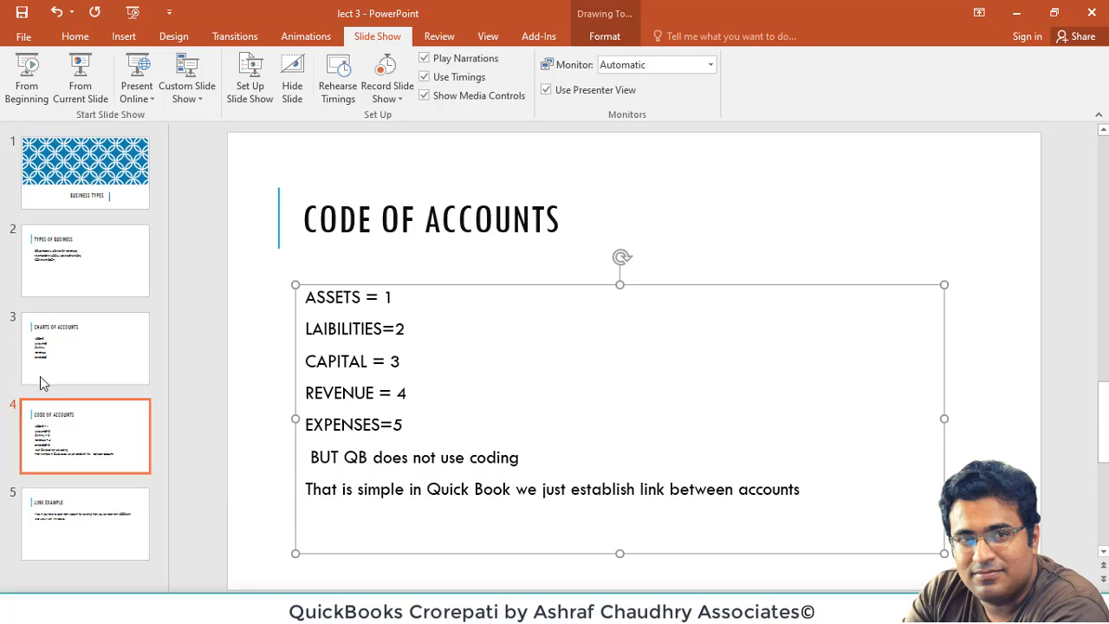
pyautogui.click(89, 359)
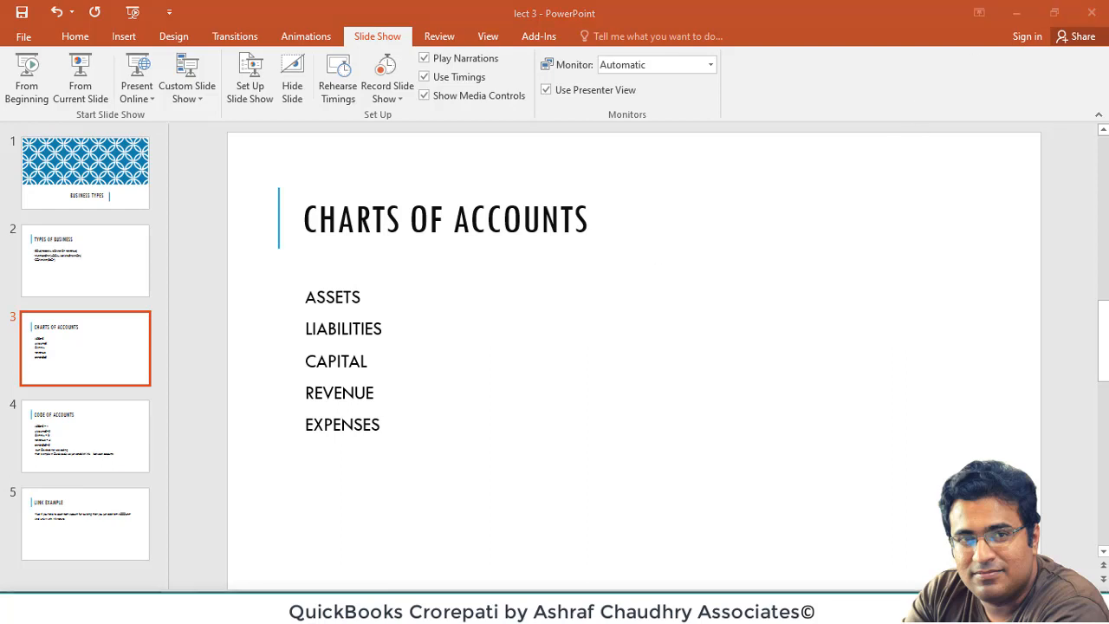
# - Minimize QuickBooks, search Windows for COMPANY and open the Company Files folder
pyautogui.hotkey('alt', 'Tab')
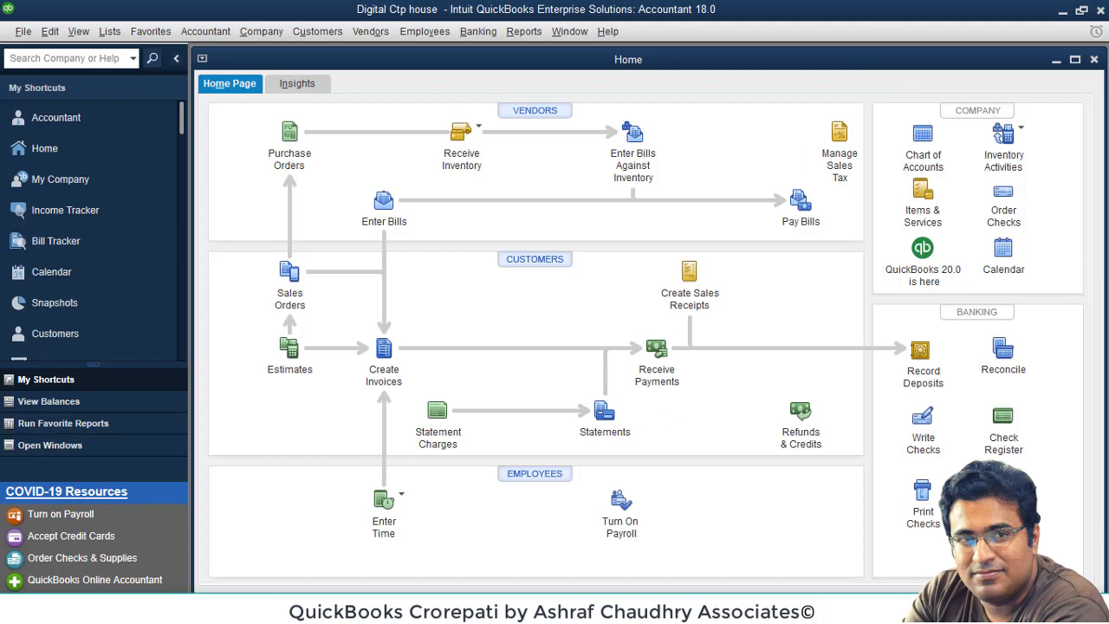
pyautogui.click(1065, 13)
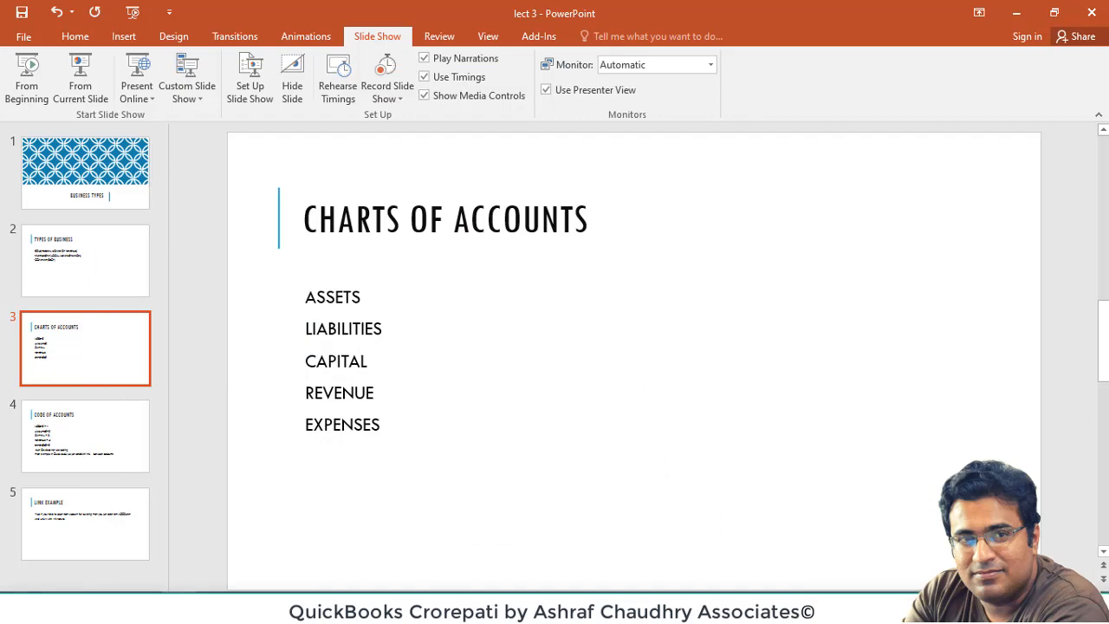
pyautogui.click(19, 606)
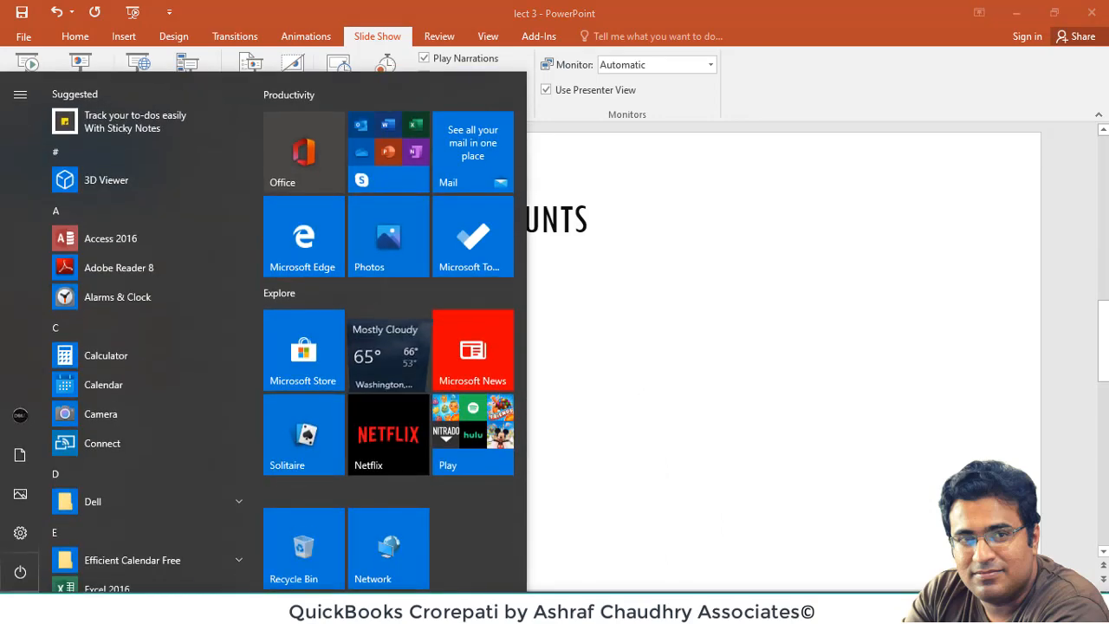
pyautogui.write('COMP')
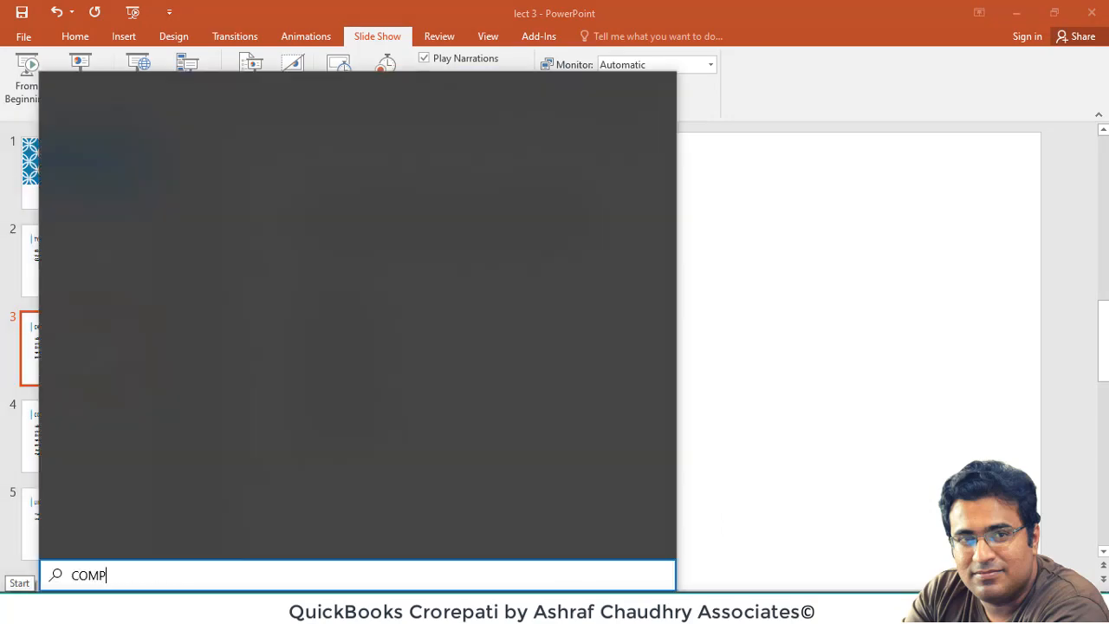
pyautogui.write('ANY')
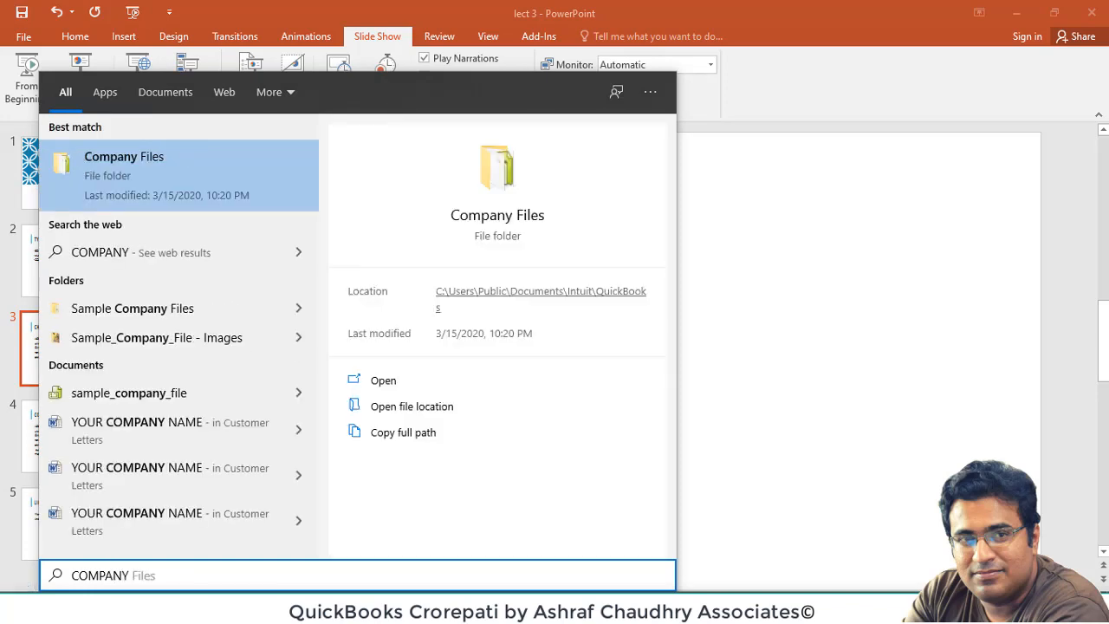
pyautogui.click(179, 176)
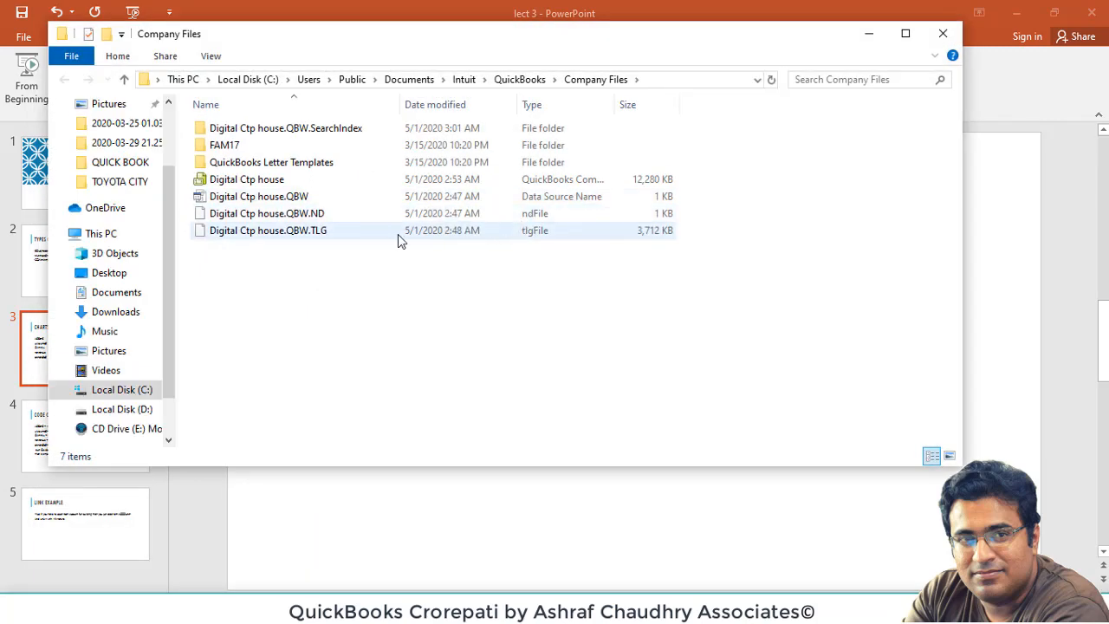
# - Widen the file type column and copy the Digital Ctp house QuickBooks company file
pyautogui.click(266, 185)
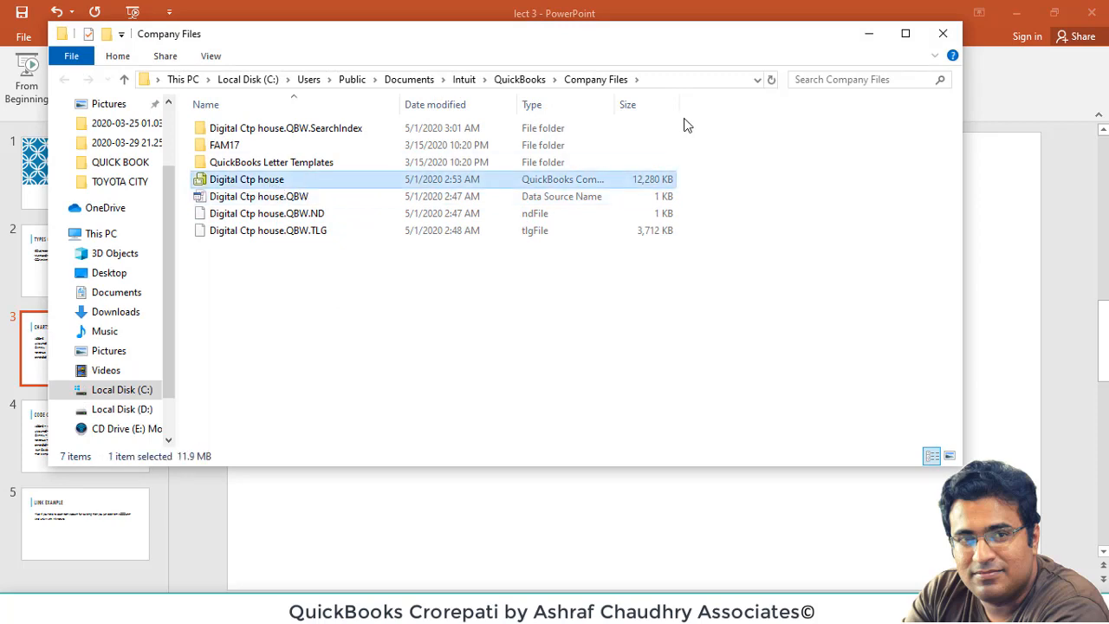
pyautogui.moveTo(614, 104); pyautogui.dragTo(690, 106)
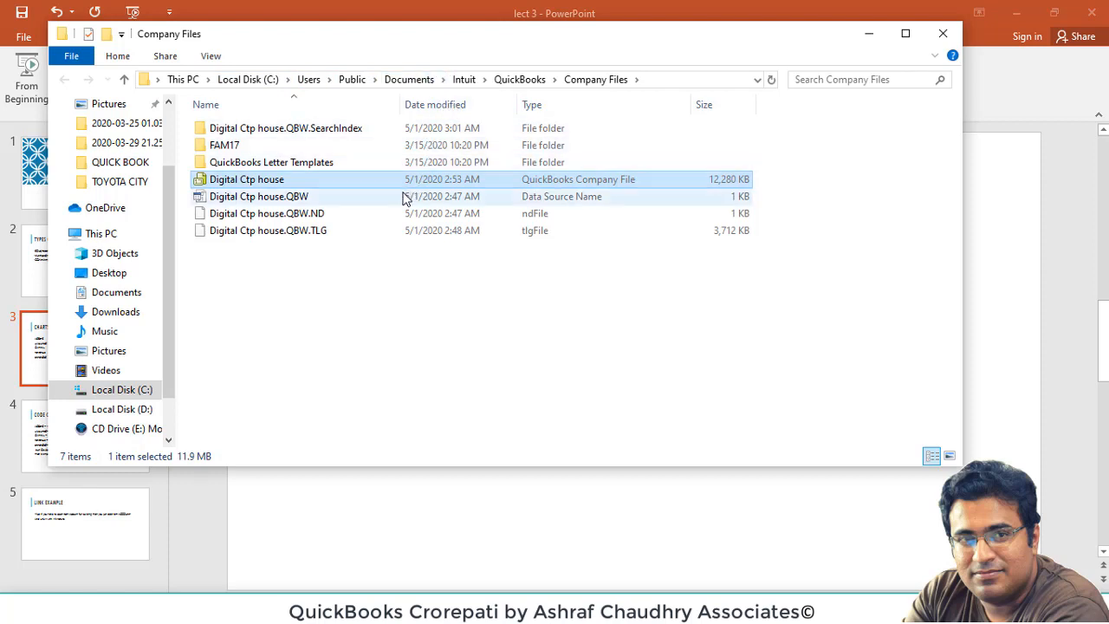
pyautogui.rightClick(711, 180)
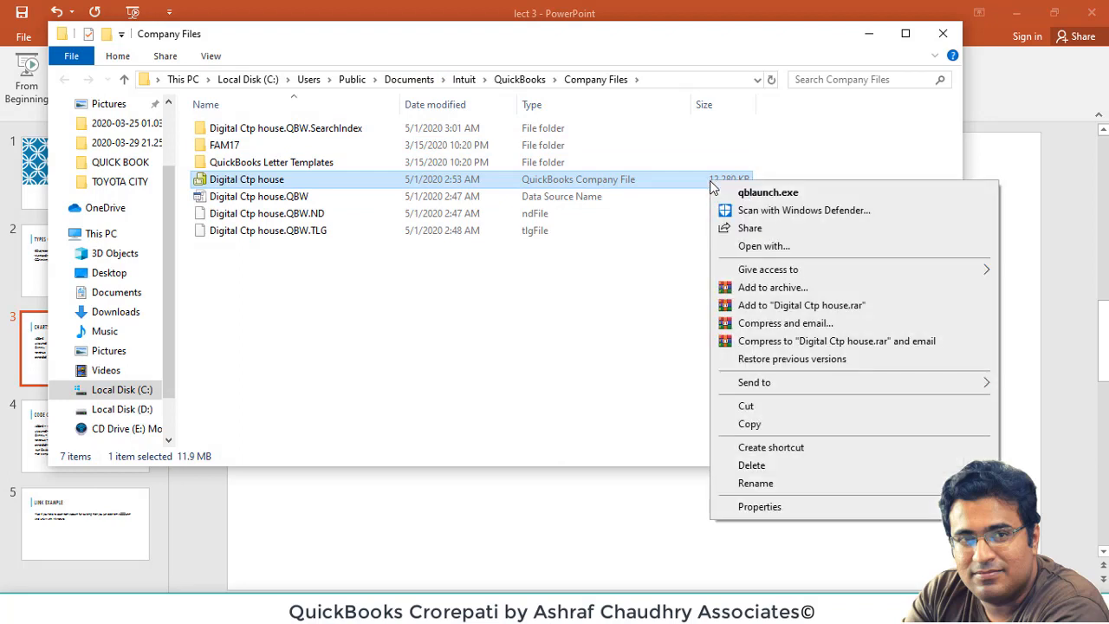
pyautogui.click(777, 422)
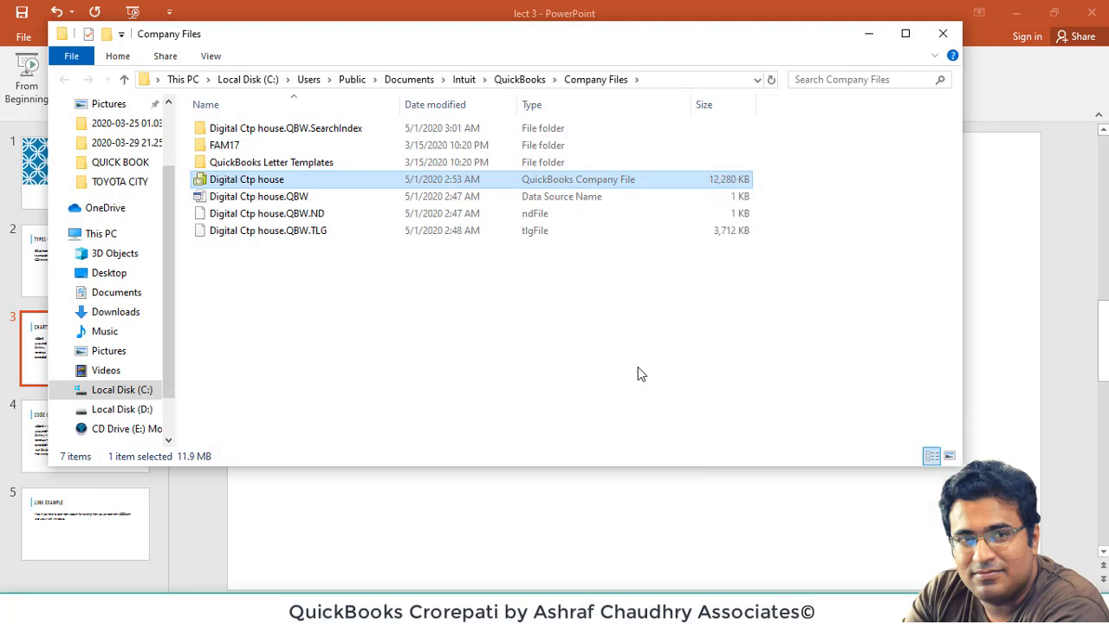
# - Examine the Digital Ctp house company file and its available file actions, and close the Company Files folder
pyautogui.click(501, 313)
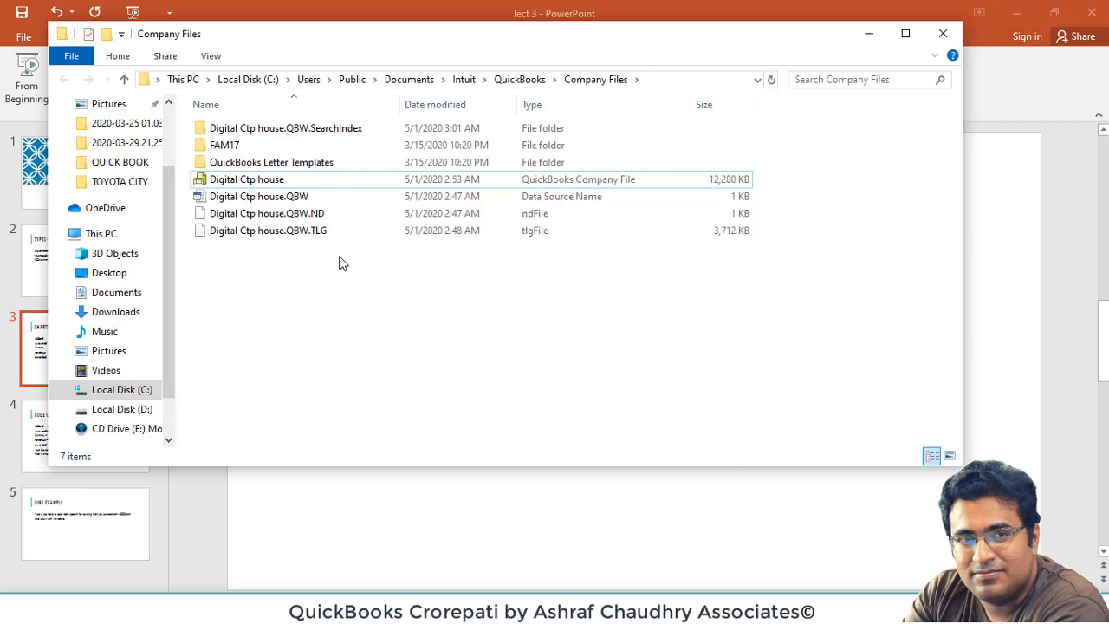
pyautogui.click(315, 184)
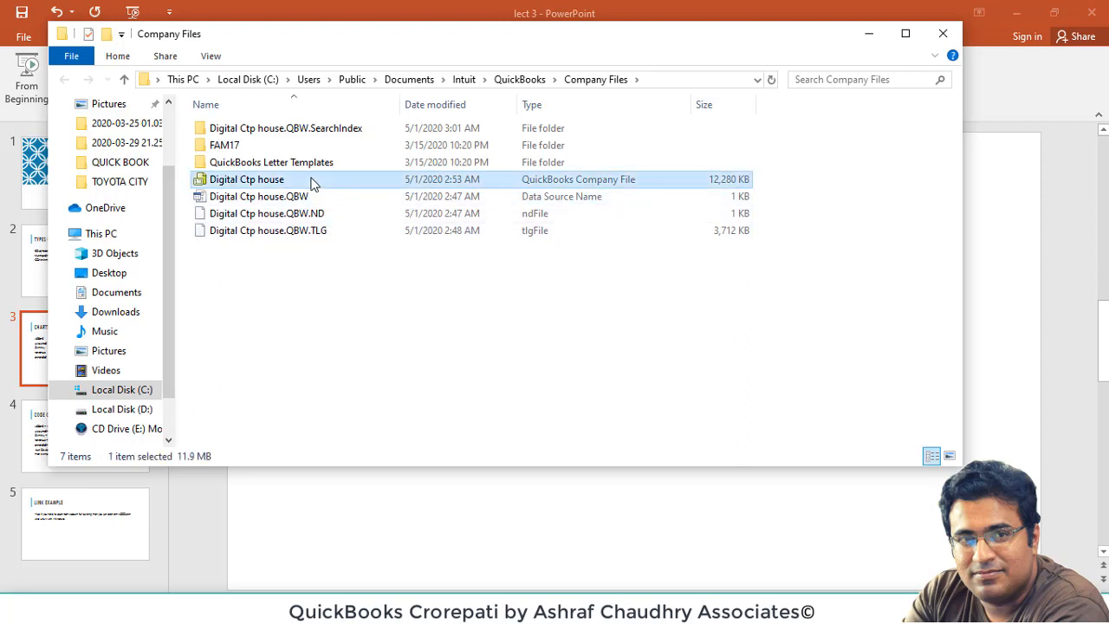
pyautogui.rightClick(304, 181)
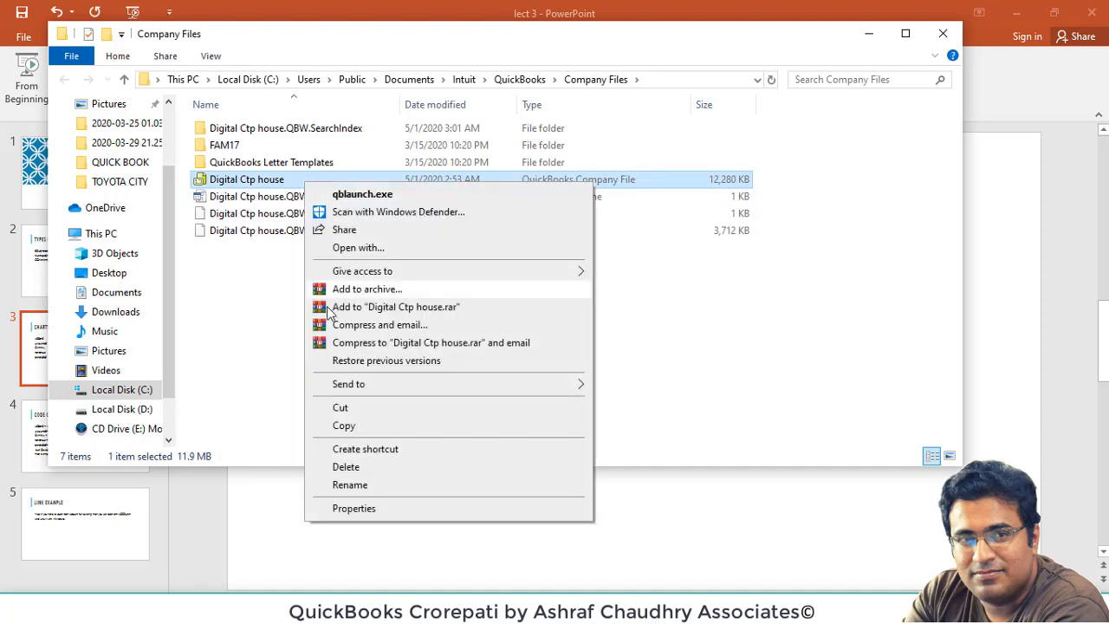
pyautogui.click(631, 369)
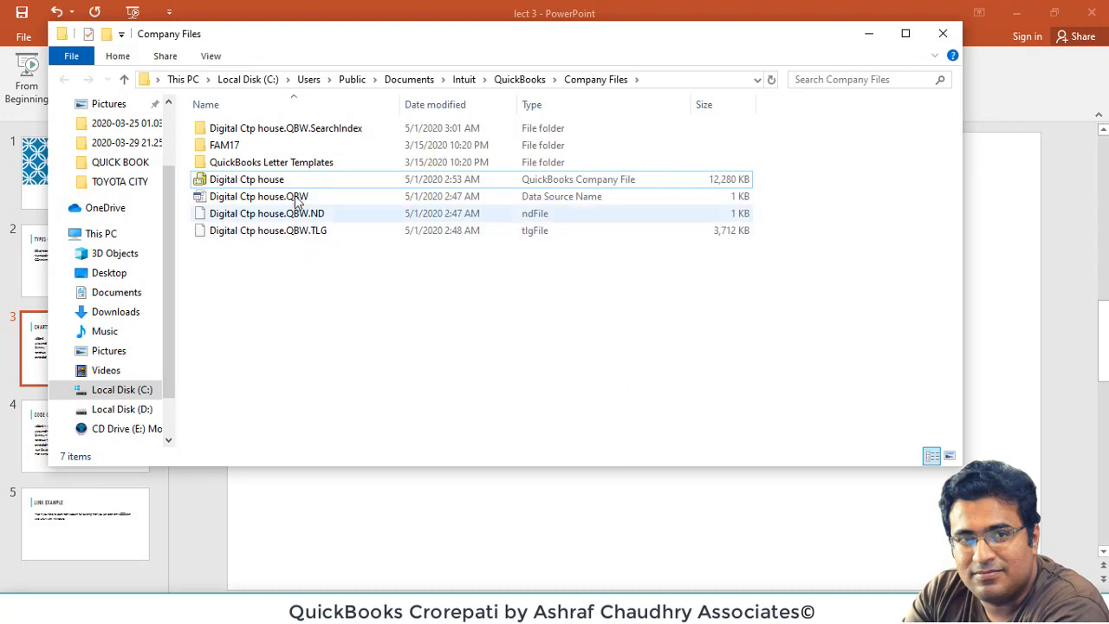
pyautogui.click(283, 183)
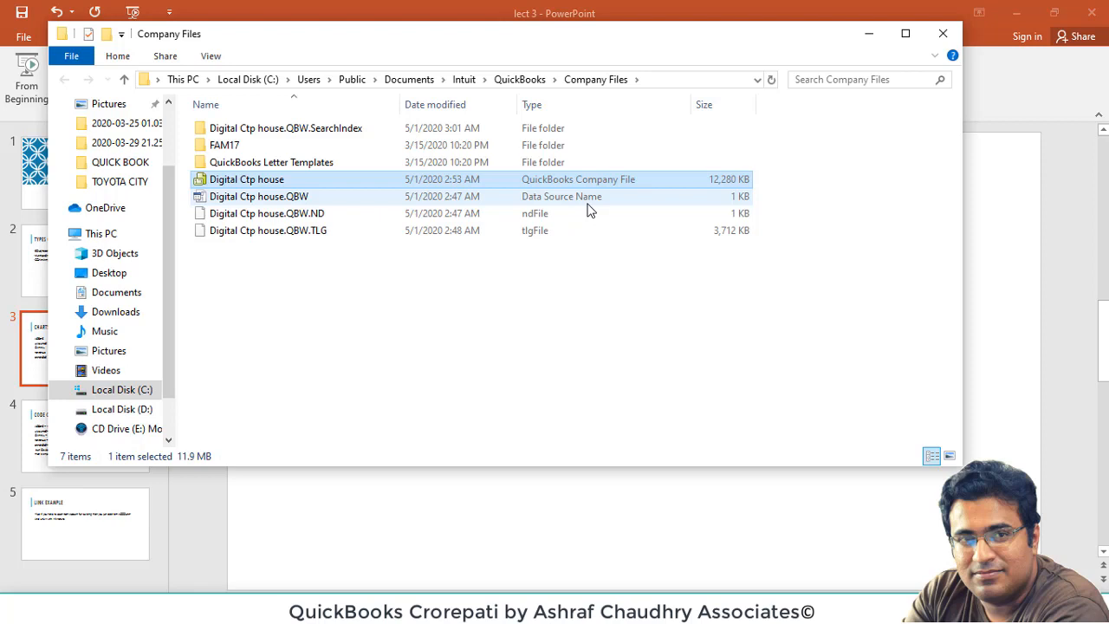
pyautogui.click(941, 35)
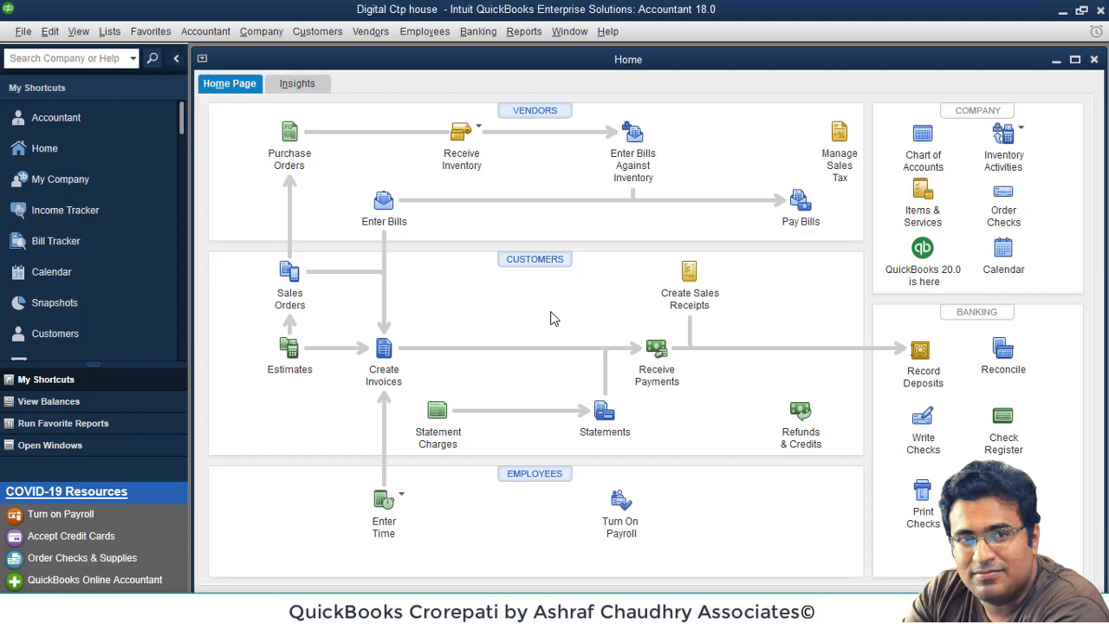
# - Open the chart of accounts in QuickBooks at full size and examine its expense, cost of goods sold and income accounts
pyautogui.hotkey('ctrl', 'a')
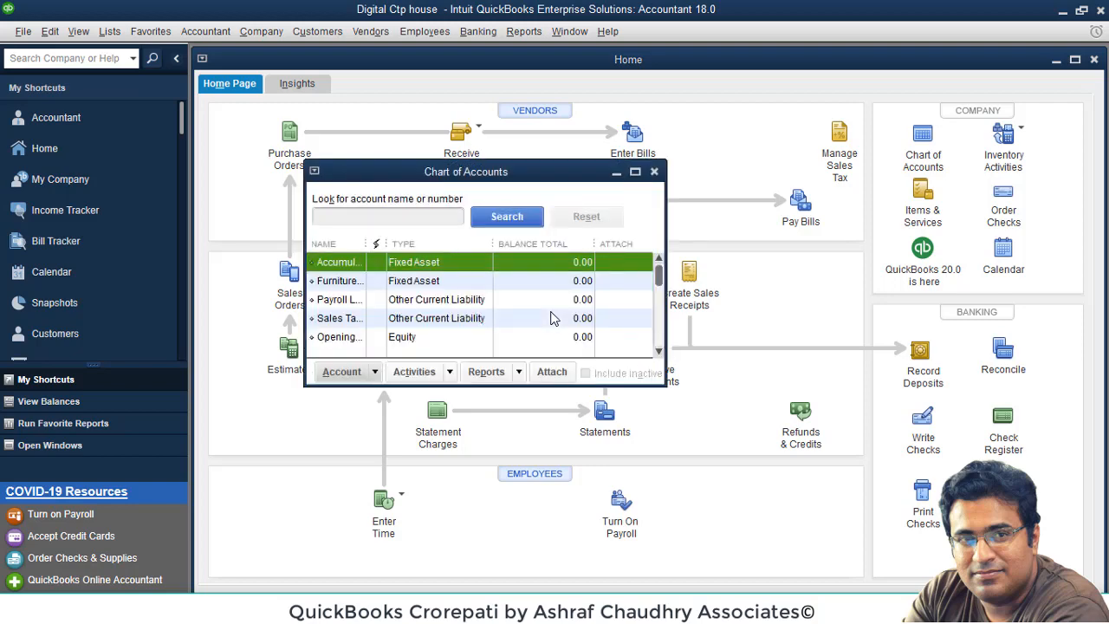
pyautogui.click(639, 172)
pyautogui.scroll(-5, 419, 251)
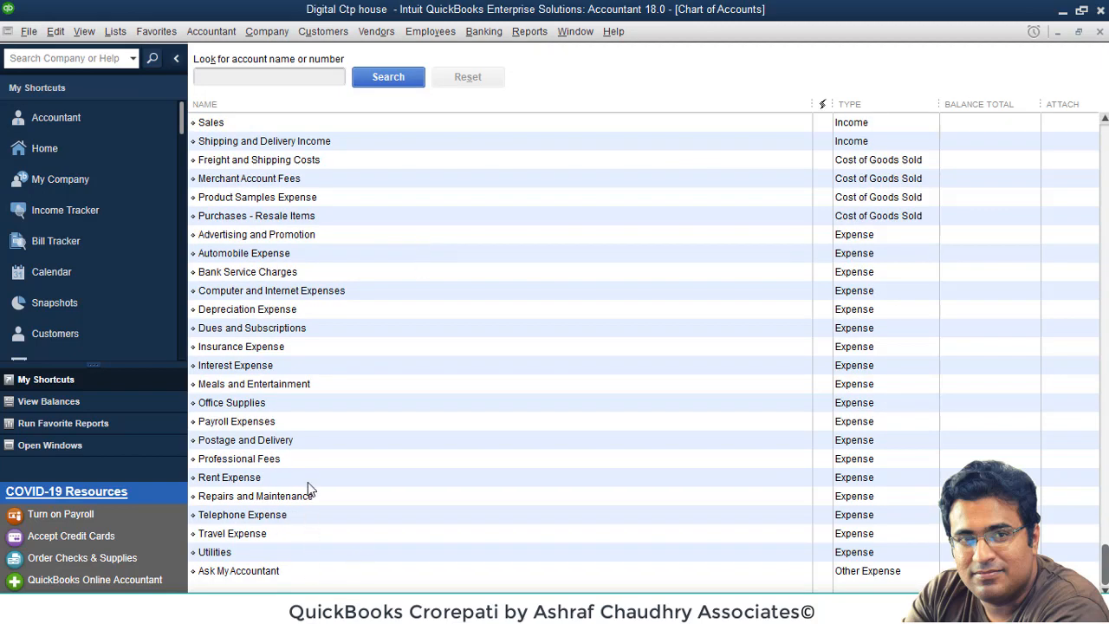
pyautogui.click(863, 557)
pyautogui.click(862, 165)
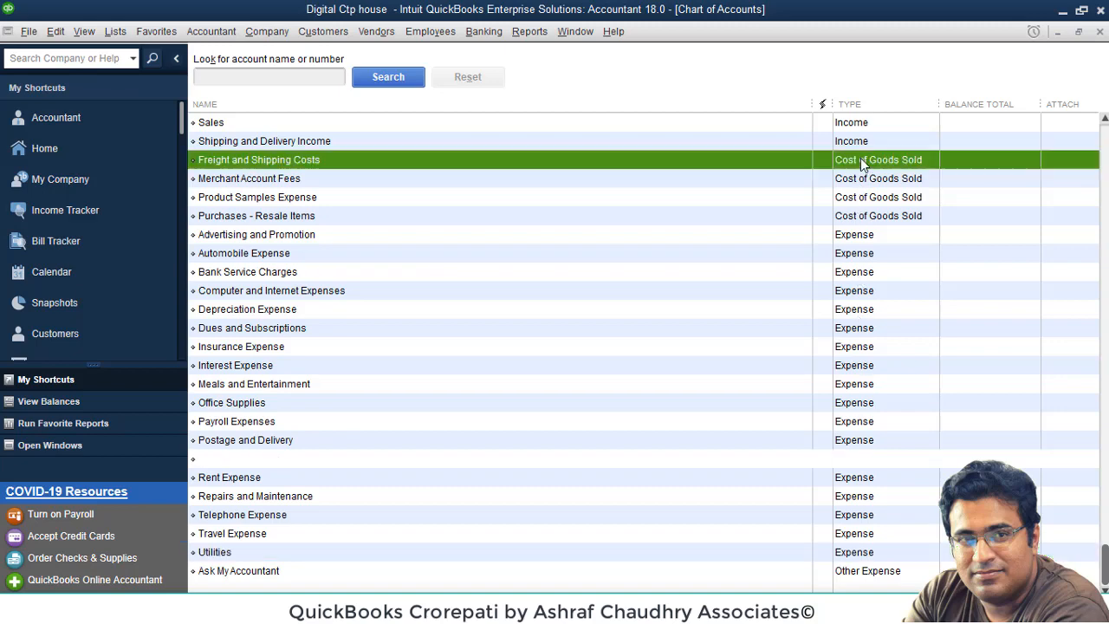
pyautogui.scroll(2, 849, 184)
pyautogui.scroll(2, 848, 212)
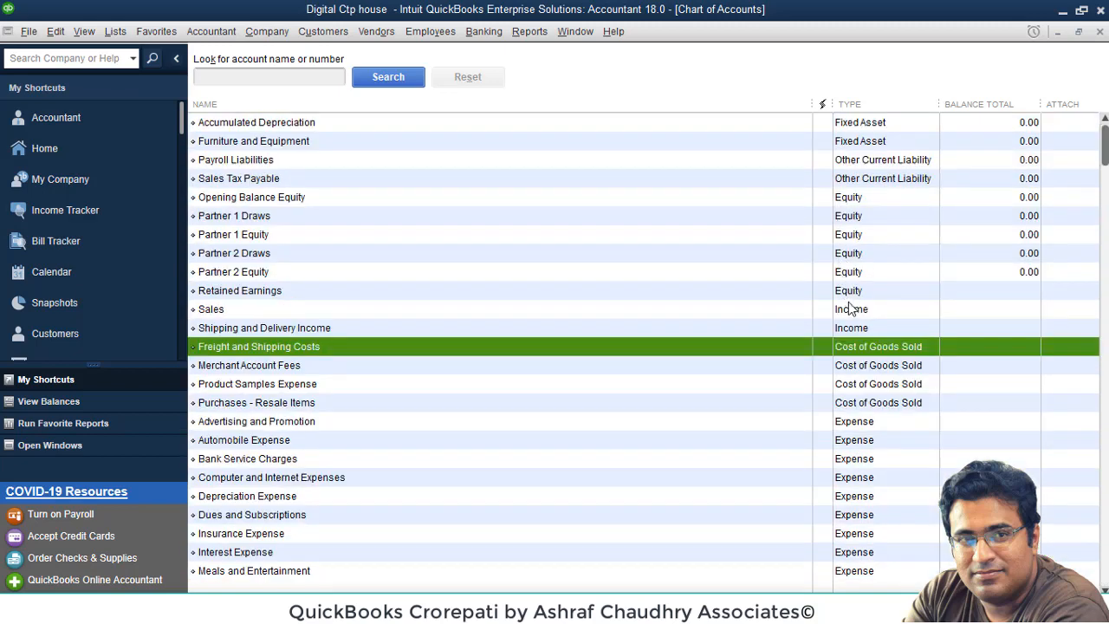
# - Check the liability and fixed asset accounts and sort the chart of accounts by type
pyautogui.click(862, 182)
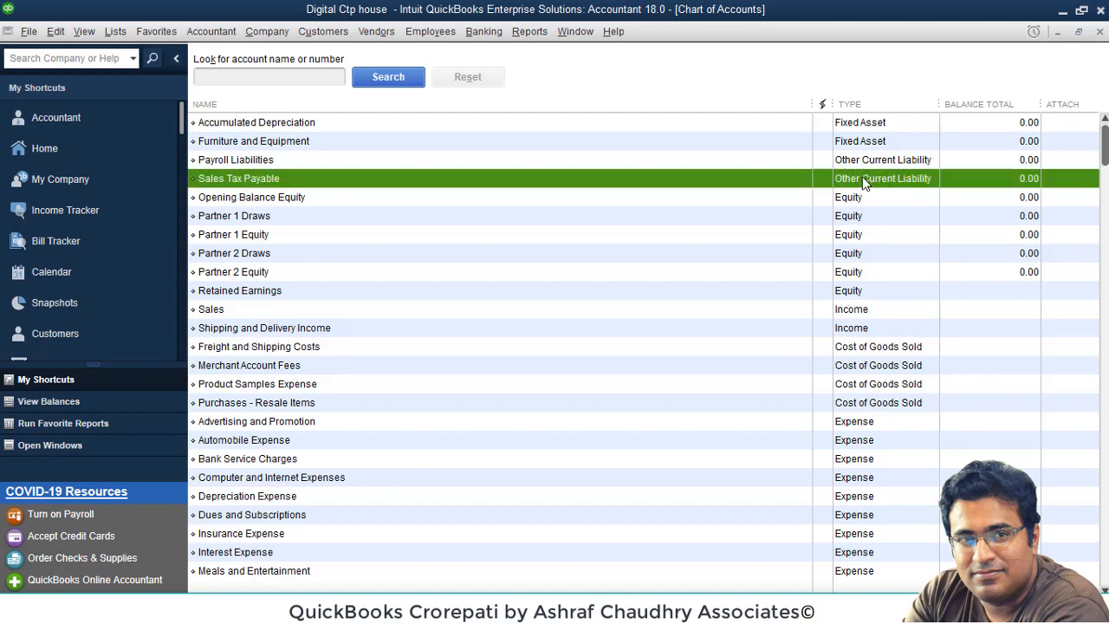
pyautogui.click(864, 163)
pyautogui.click(863, 142)
pyautogui.click(850, 104)
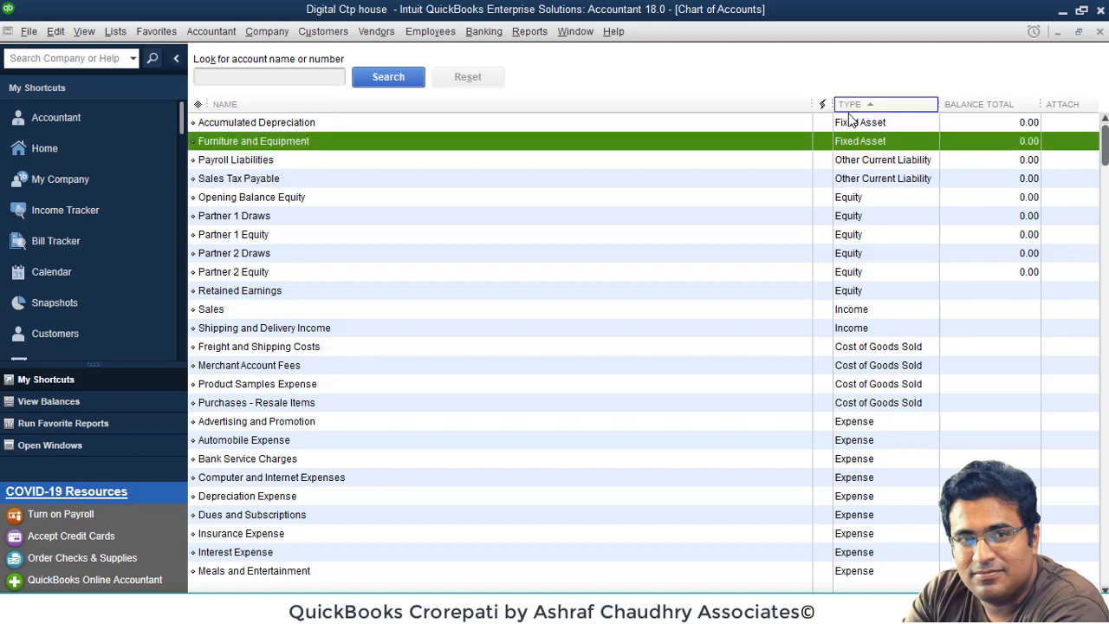
# - Look through the sorted chart of accounts, close it, and reopen it for one more look before returning to the home page
pyautogui.scroll(-3, 589, 205)
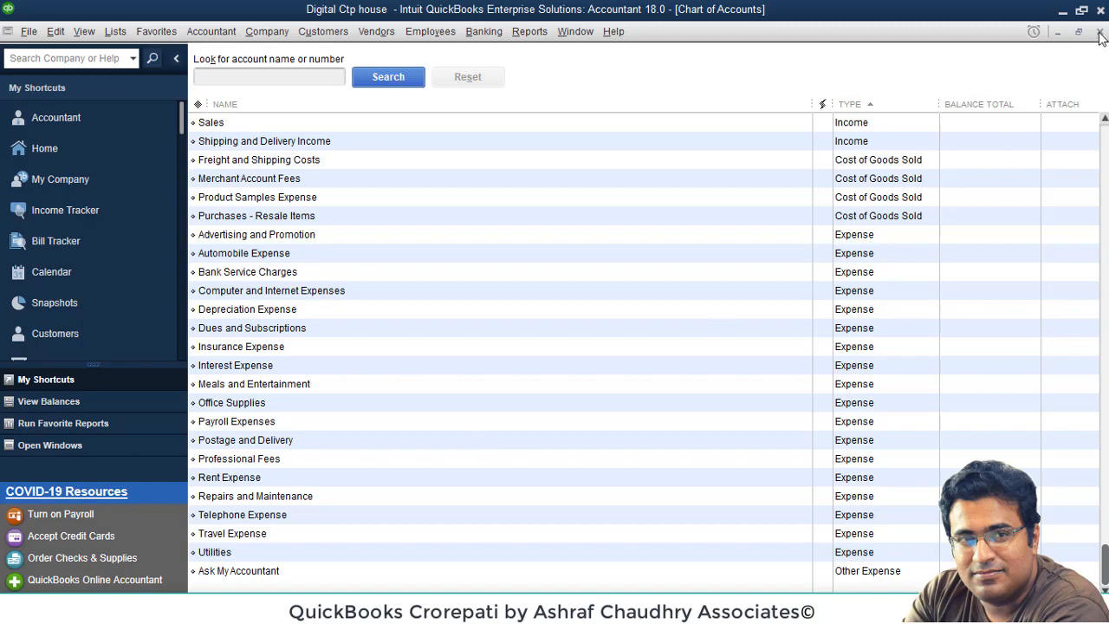
pyautogui.press('Escape')
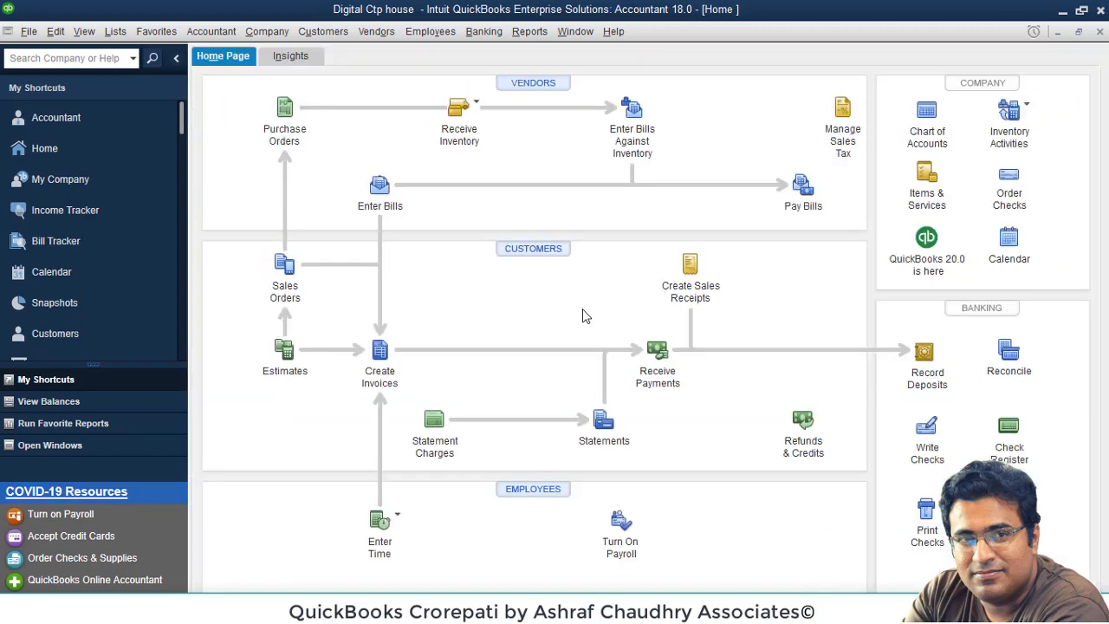
pyautogui.hotkey('ctrl', 'a')
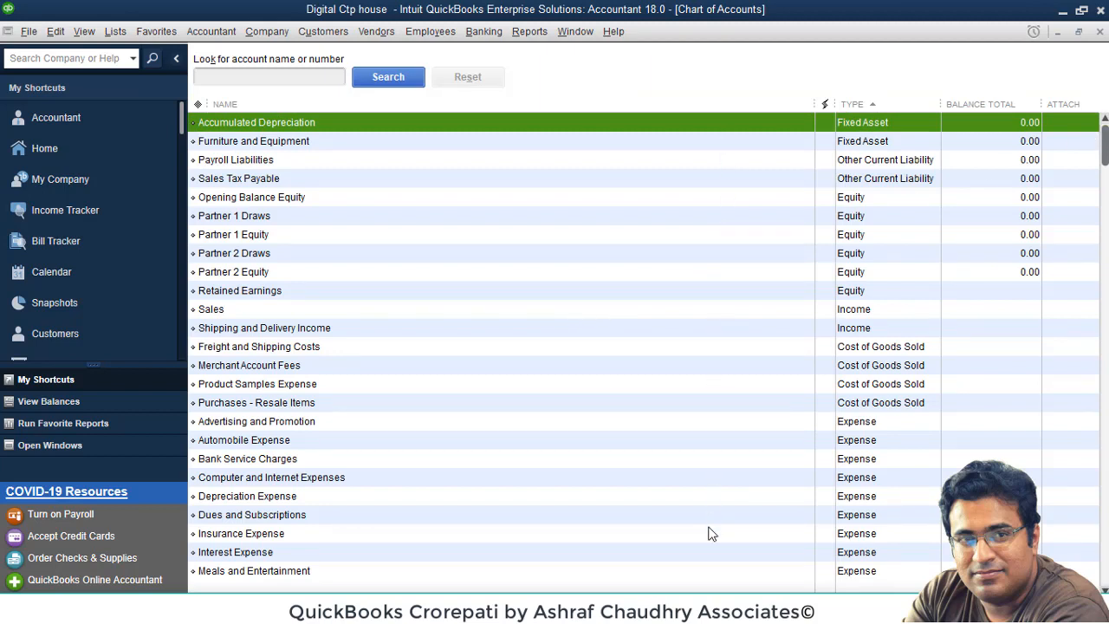
pyautogui.click(1099, 33)
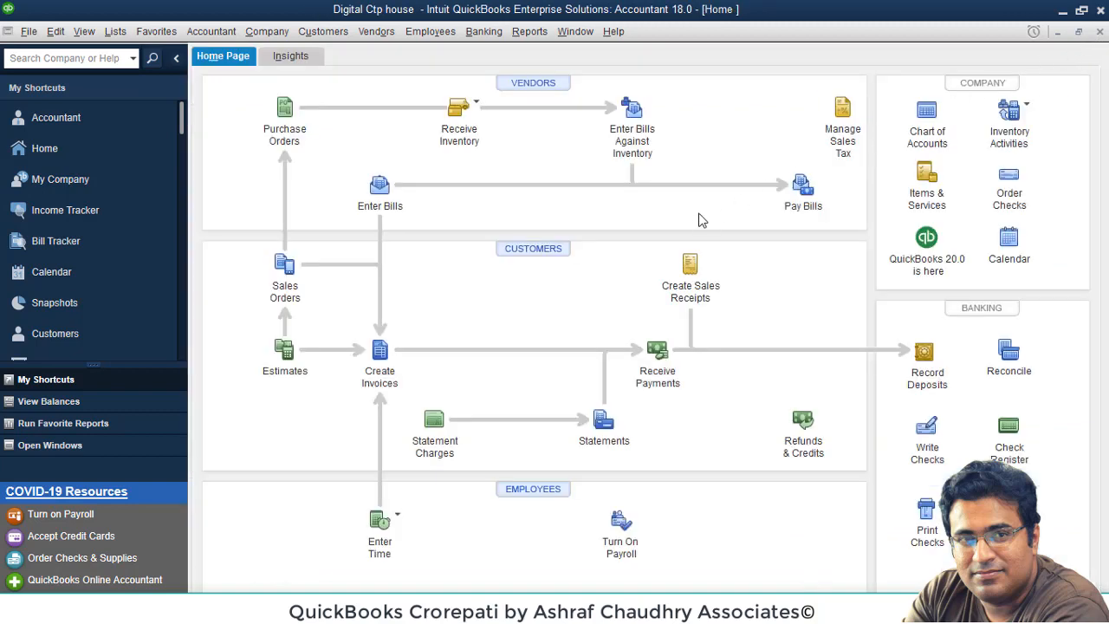